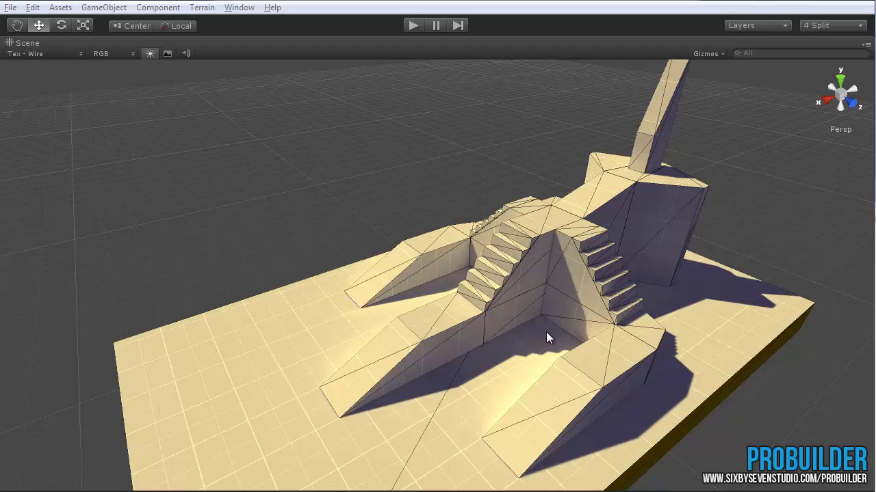
Open the 6by7 ProBuilder (v1.6.3) tool window and activate ProBuilder.
alt+drag(546, 332, 547, 310)
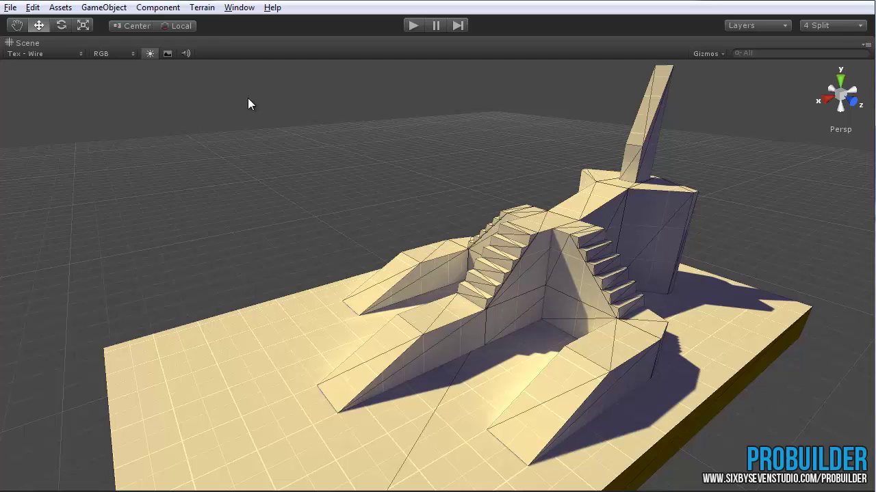
click(238, 8)
mouse_move(274, 80)
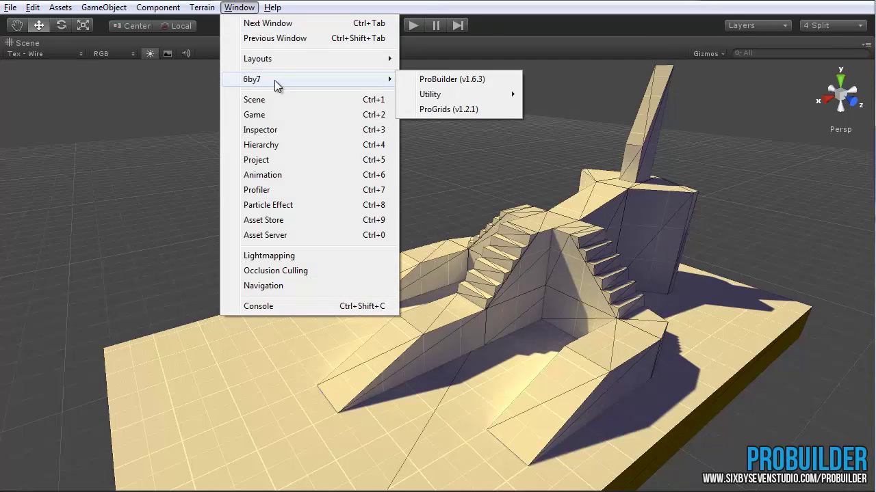
click(457, 80)
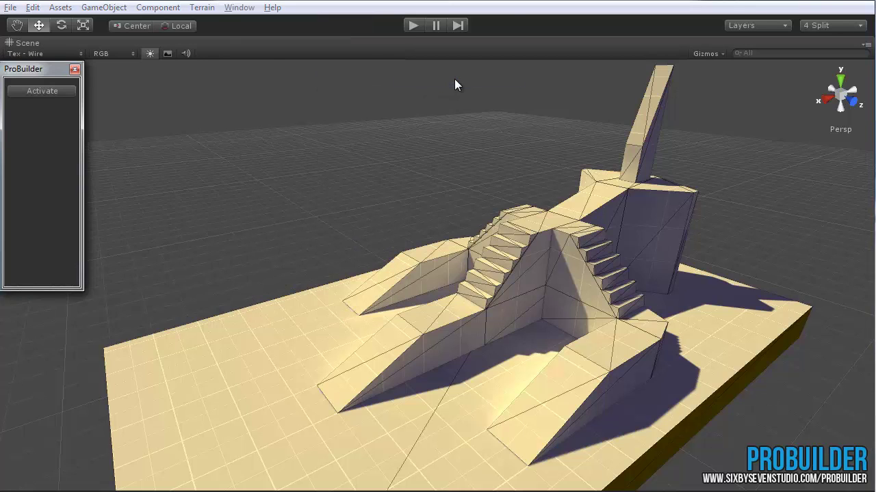
drag(29, 71, 51, 74)
click(64, 96)
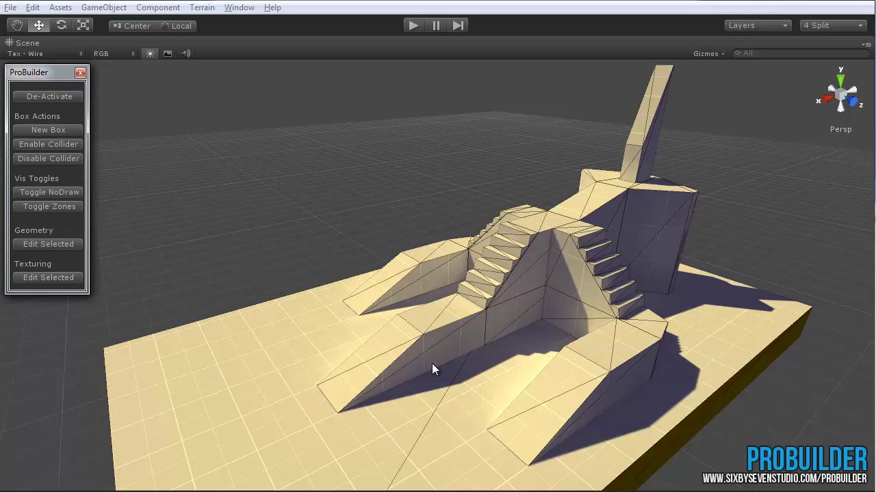
Create a new ProBuilder box and move it above the platform, in front of the ramps.
alt+drag(429, 373, 360, 295)
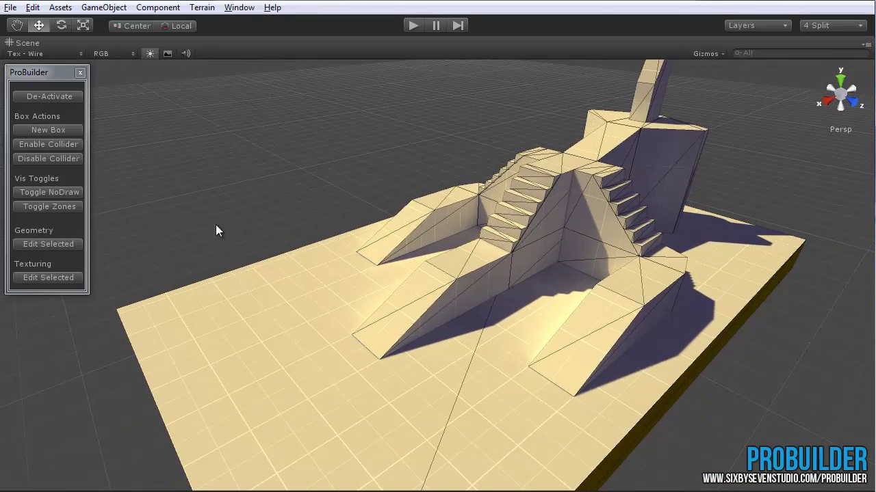
click(55, 131)
alt+drag(390, 266, 388, 411)
alt+drag(460, 425, 401, 297)
key(f)
drag(373, 232, 471, 277)
drag(397, 289, 404, 243)
Try rotating the box and stretching it with the Scale tool, and undo these changes.
key(e)
key(ctrl+z)
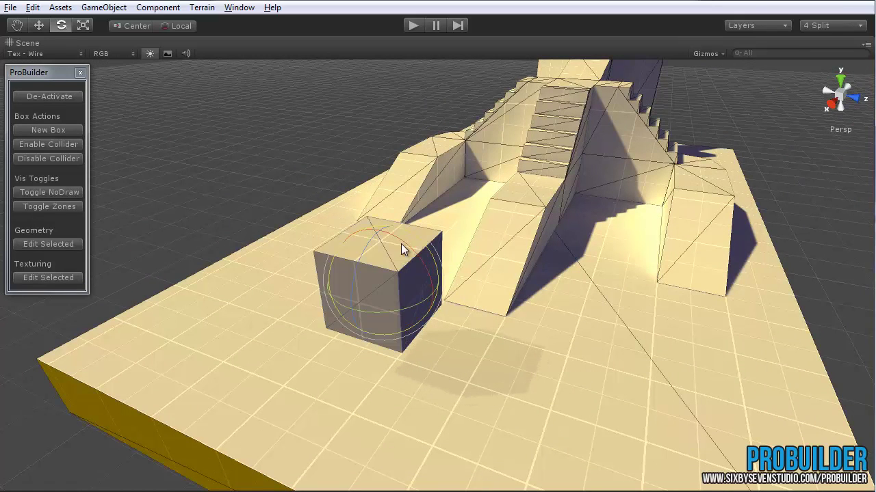
key(r)
drag(434, 294, 523, 322)
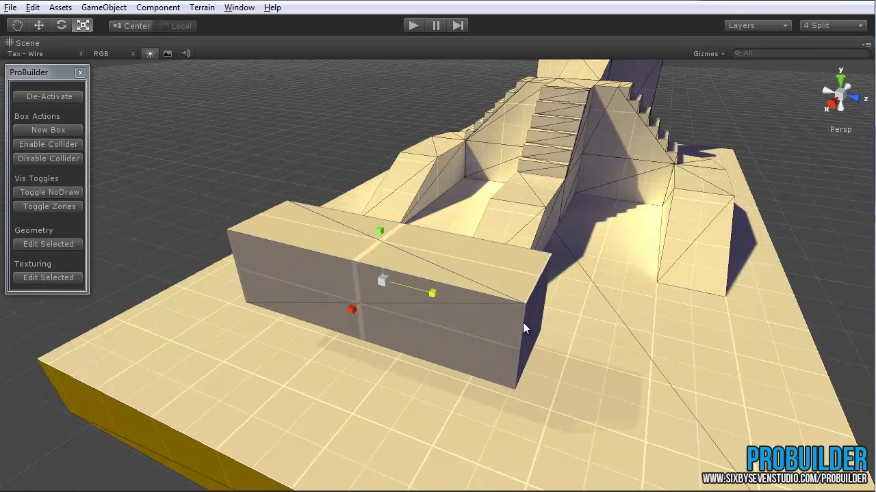
drag(354, 312, 393, 344)
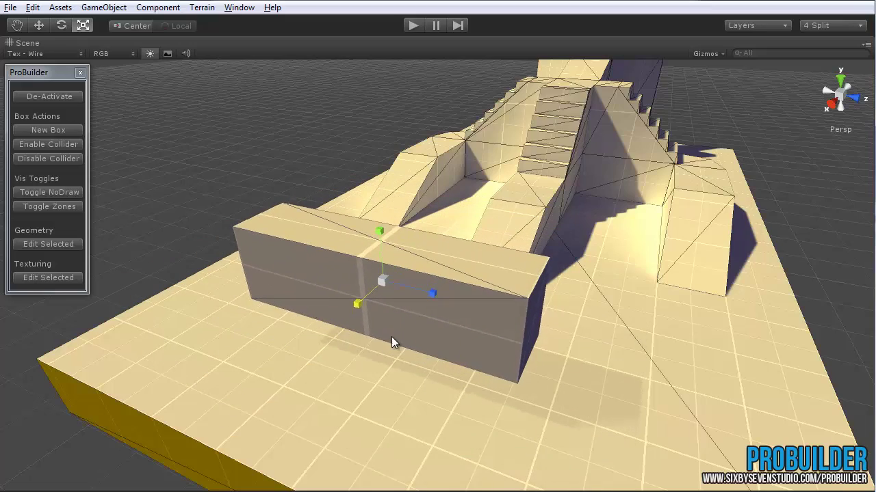
alt+drag(477, 364, 431, 321)
key(ctrl+z)
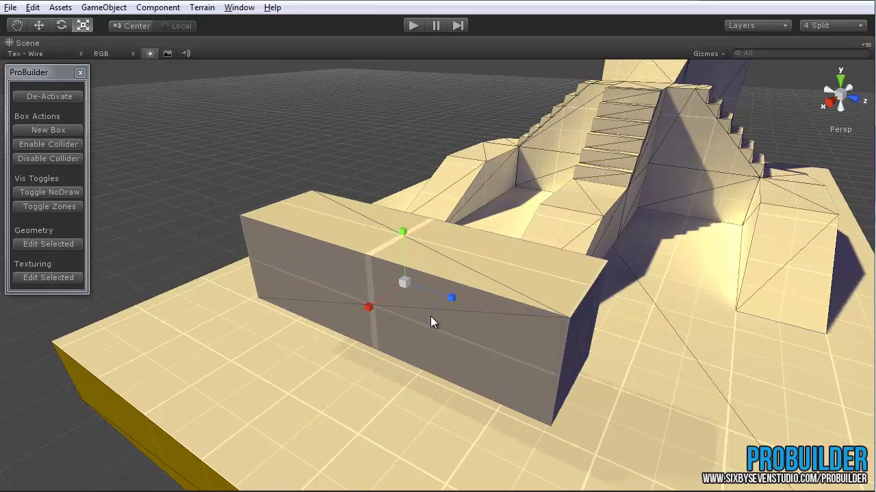
key(ctrl+z)
Lower the box vertically so it sits closer to the platform surface.
alt+drag(489, 334, 446, 294)
key(w)
alt+drag(504, 364, 472, 321)
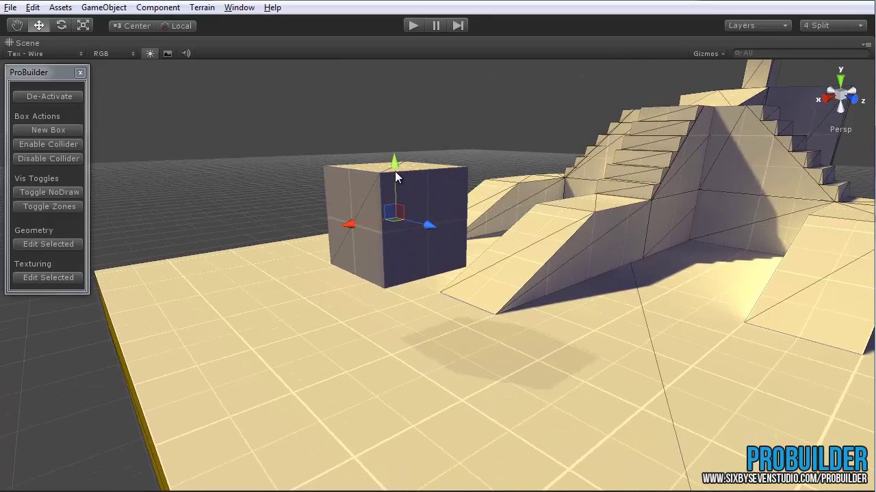
drag(395, 157, 397, 202)
Edit the box's geometry and raise its two far top vertices to a height of about 2.9, sloping the top.
alt+drag(318, 288, 540, 354)
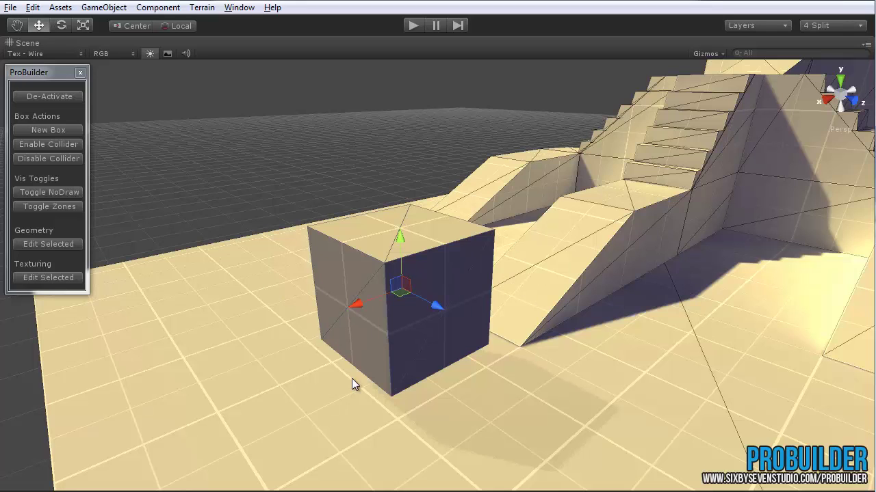
middle_drag(351, 378, 355, 360)
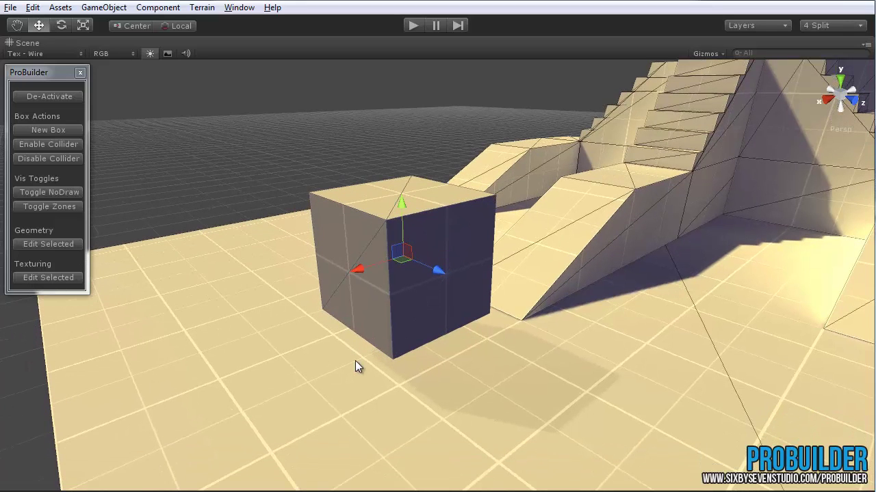
click(48, 245)
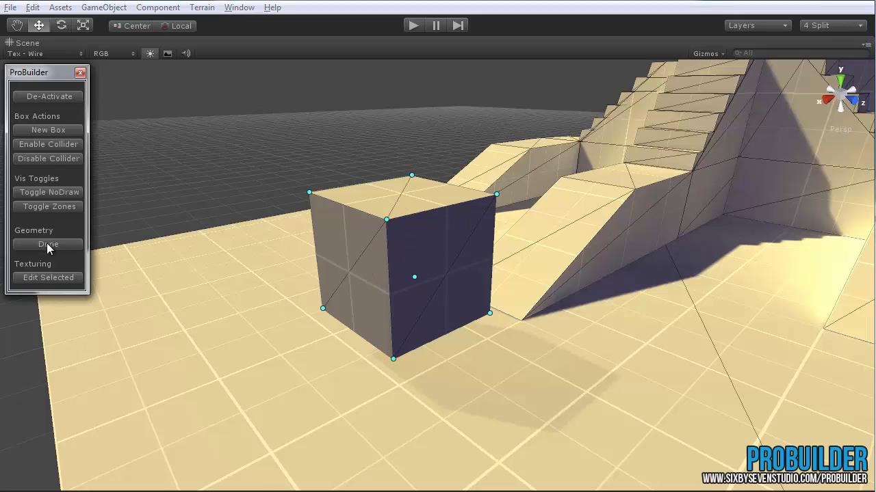
alt+drag(447, 318, 408, 306)
middle_drag(363, 260, 417, 301)
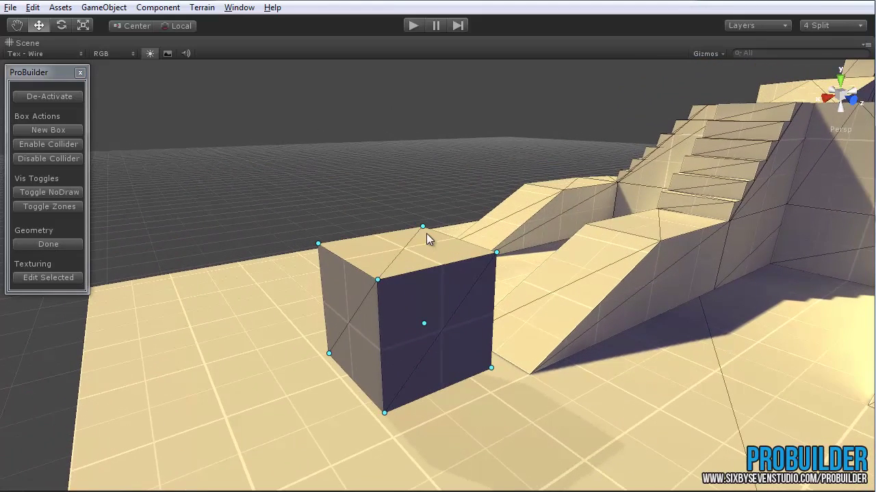
alt+drag(504, 361, 458, 339)
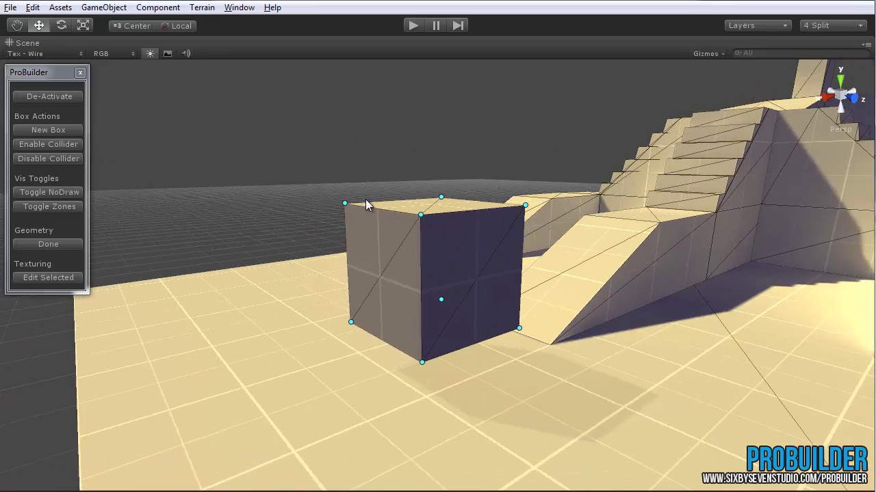
click(344, 203)
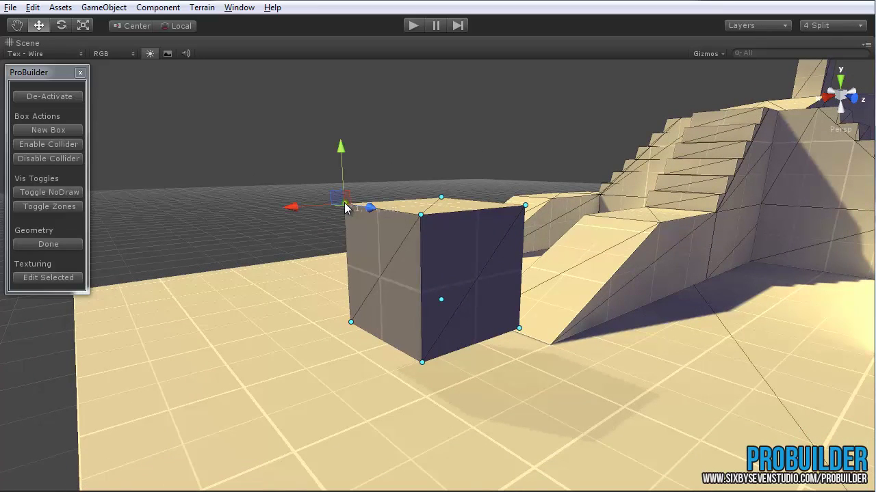
shift+click(441, 199)
alt+drag(331, 213, 322, 223)
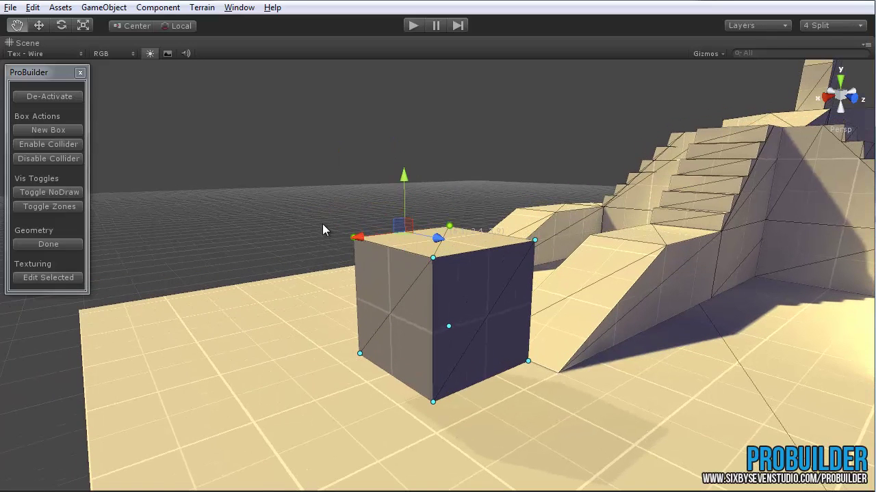
drag(404, 182, 418, 126)
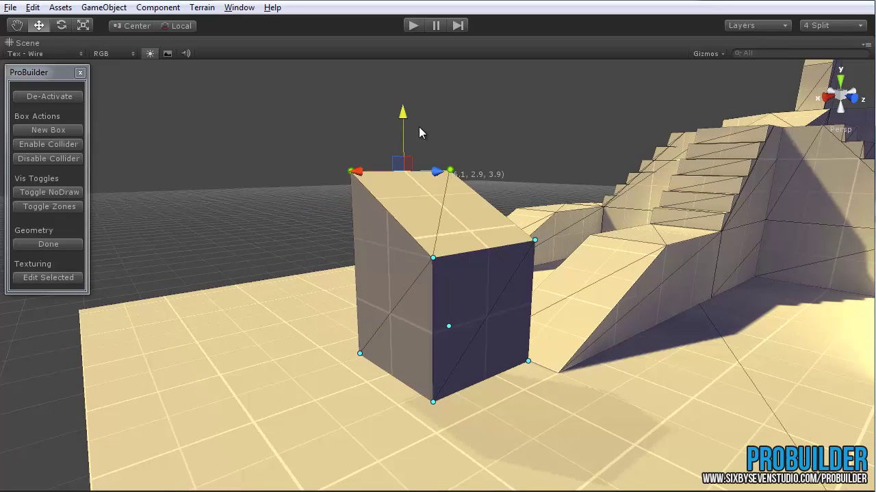
Select the four vertices on the box side facing the ramps and move them along X to narrow the box.
alt+drag(368, 209, 427, 260)
drag(568, 253, 635, 223)
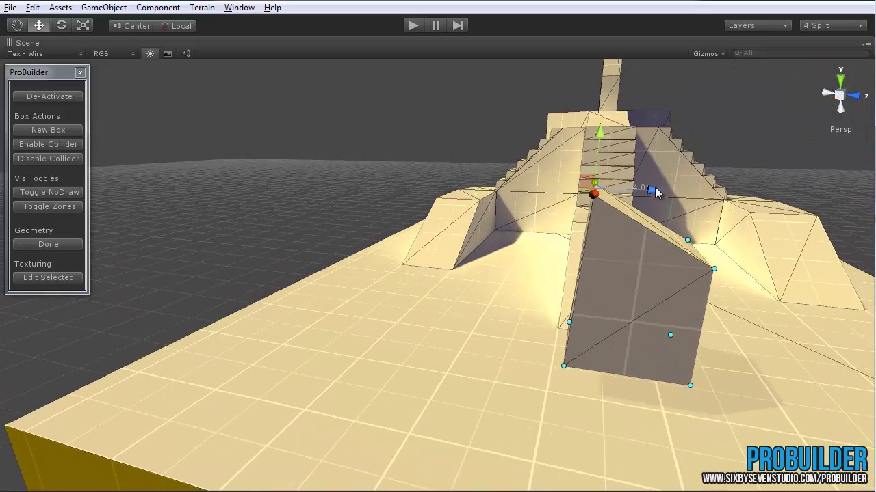
drag(655, 193, 383, 264)
drag(436, 98, 310, 327)
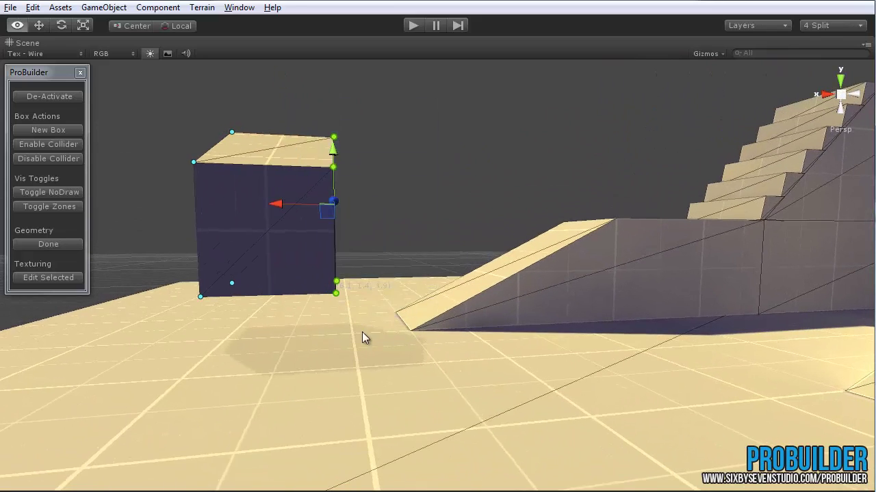
alt+drag(364, 337, 234, 280)
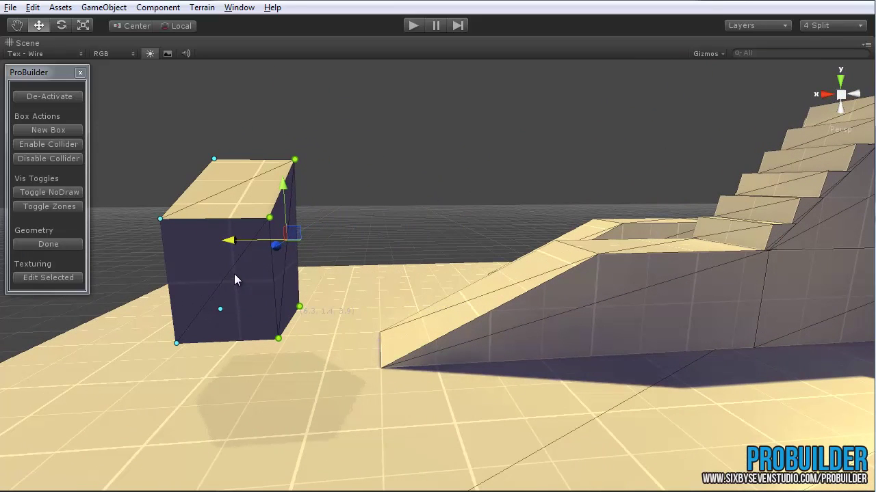
Select the box's four top vertices and raise them until the near corner is at a height of about 3.5.
drag(147, 110, 392, 281)
drag(232, 127, 235, 95)
alt+drag(249, 157, 350, 182)
click(424, 168)
alt+drag(424, 169, 404, 262)
click(340, 187)
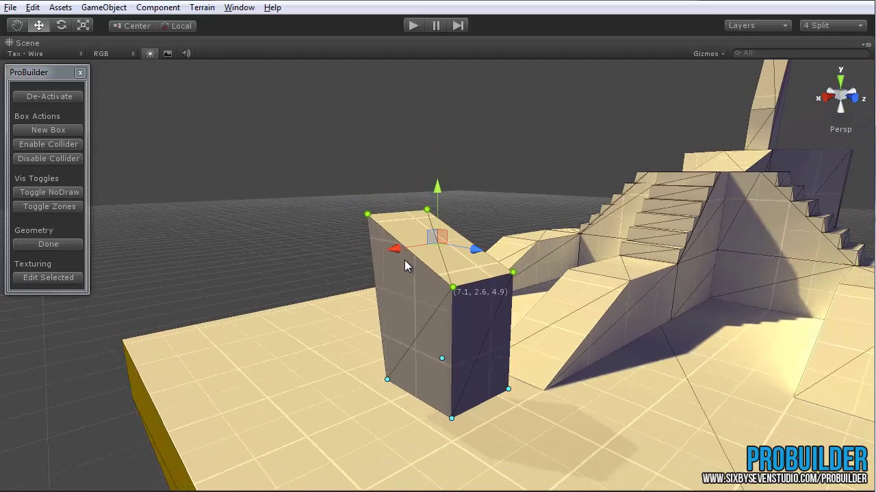
drag(437, 195, 438, 116)
Select the four vertices of the side facing away from the ramps and move them to about X 7.9, Z 4.7.
click(429, 253)
alt+drag(488, 270, 319, 253)
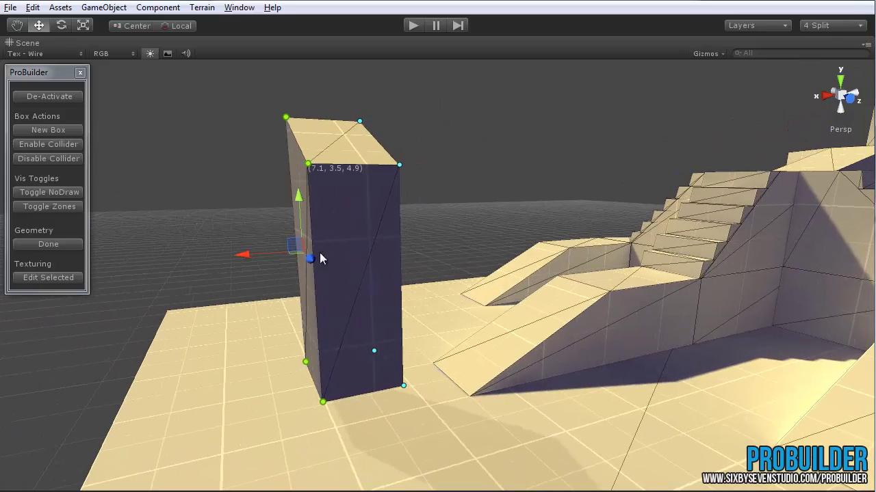
alt+drag(248, 260, 177, 275)
click(322, 244)
alt+drag(323, 245, 470, 311)
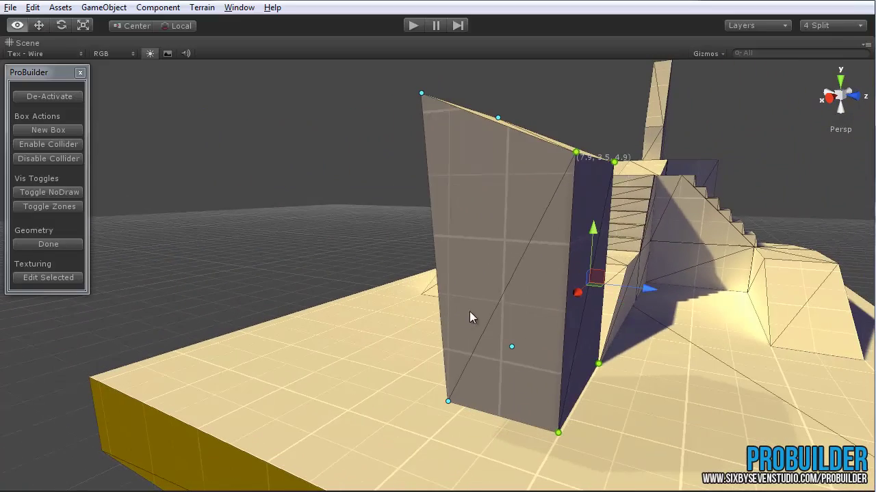
alt+drag(641, 290, 569, 338)
click(337, 242)
scroll(343, 278, down, 3)
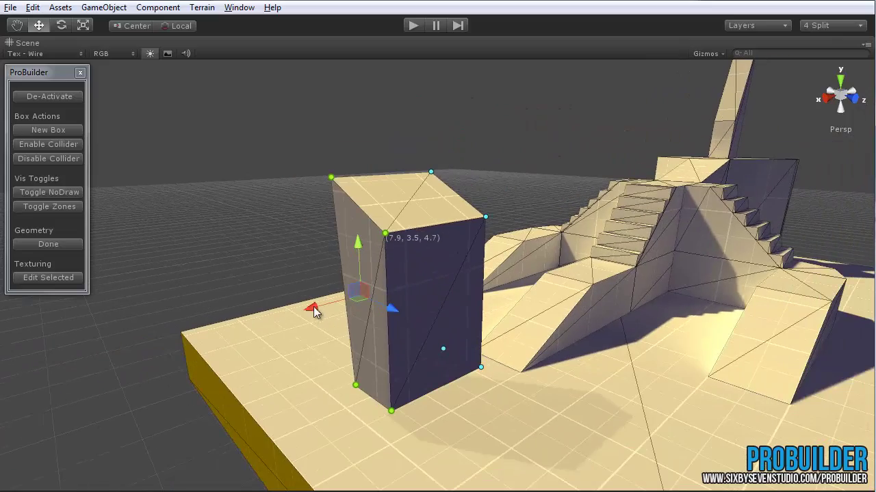
Move the selected side along X to about 8.2 to widen the box, and finish the geometry editing.
drag(314, 308, 371, 309)
alt+drag(319, 308, 538, 319)
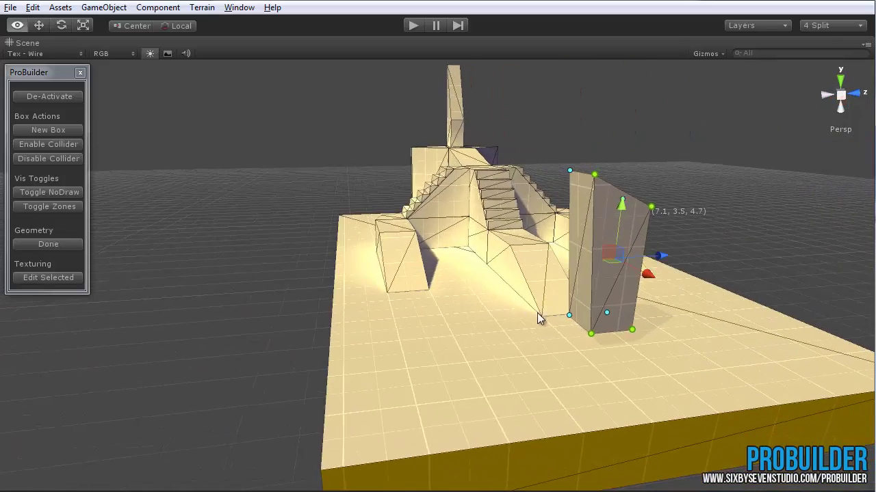
alt+drag(576, 238, 522, 285)
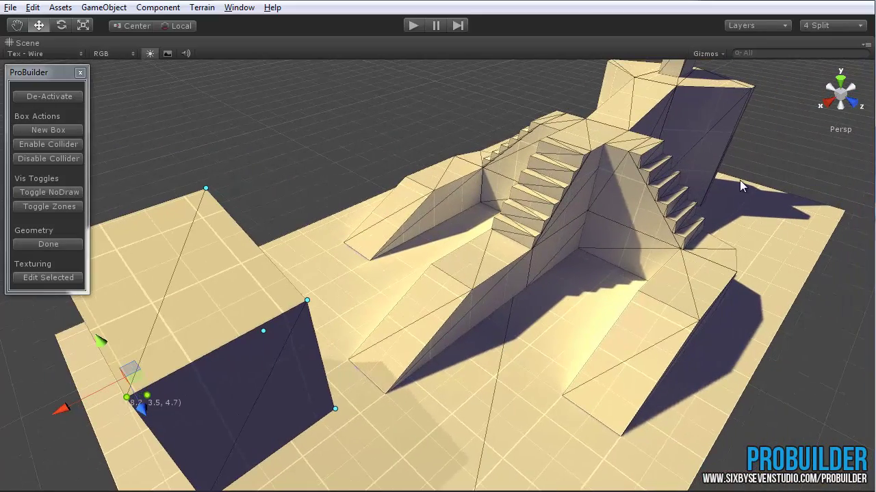
alt+drag(562, 210, 479, 327)
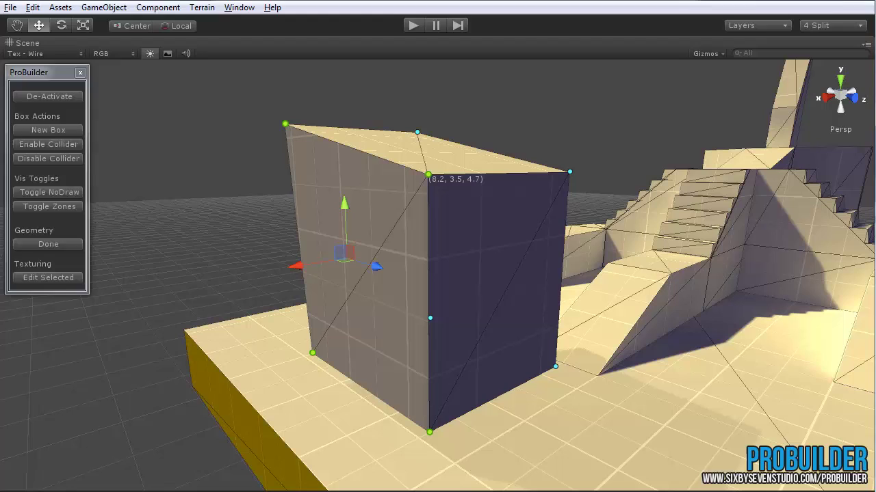
click(691, 395)
alt+drag(556, 348, 522, 329)
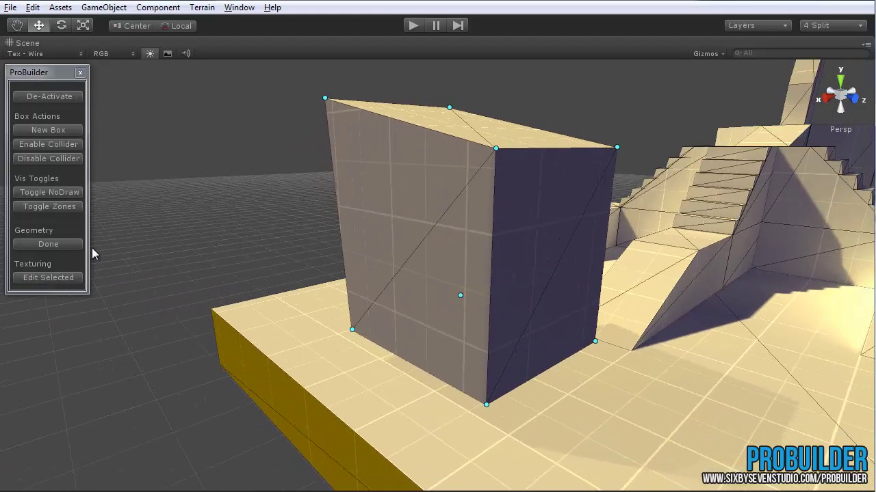
click(62, 246)
Examine the reshaped box next to the ramps, selecting a ramp and the box in turn.
alt+drag(96, 244, 393, 295)
mouse_move(301, 122)
alt+mouse_down()
mouse_move(343, 190)
mouse_move(286, 115)
alt+mouse_up()
alt+drag(471, 104, 403, 307)
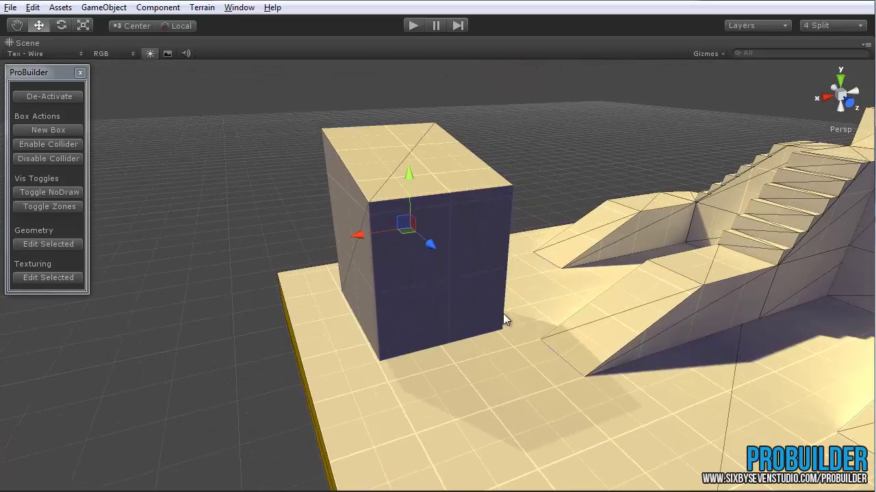
scroll(504, 315, up, 2)
alt+drag(503, 313, 475, 333)
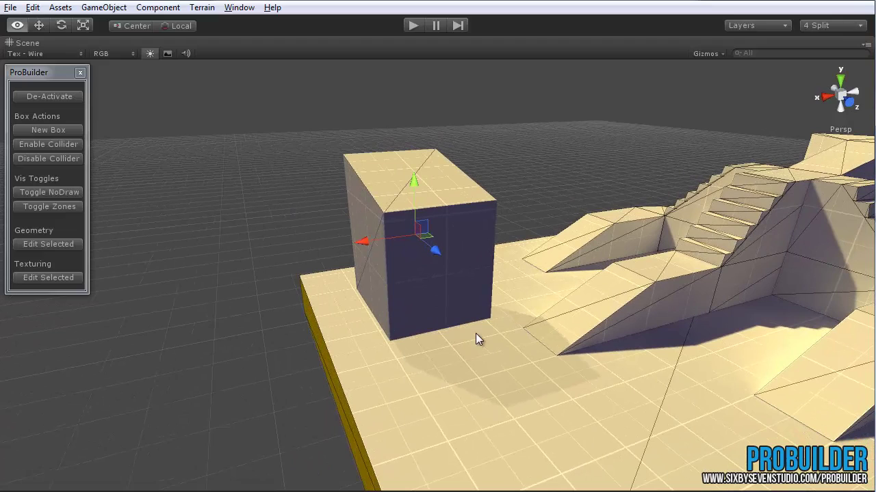
alt+drag(362, 304, 391, 302)
click(597, 282)
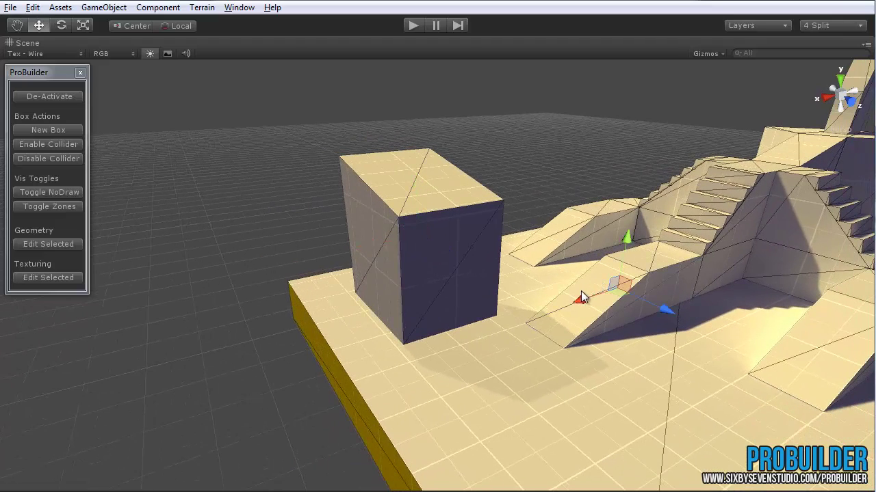
alt+drag(582, 297, 536, 311)
alt+drag(592, 226, 490, 279)
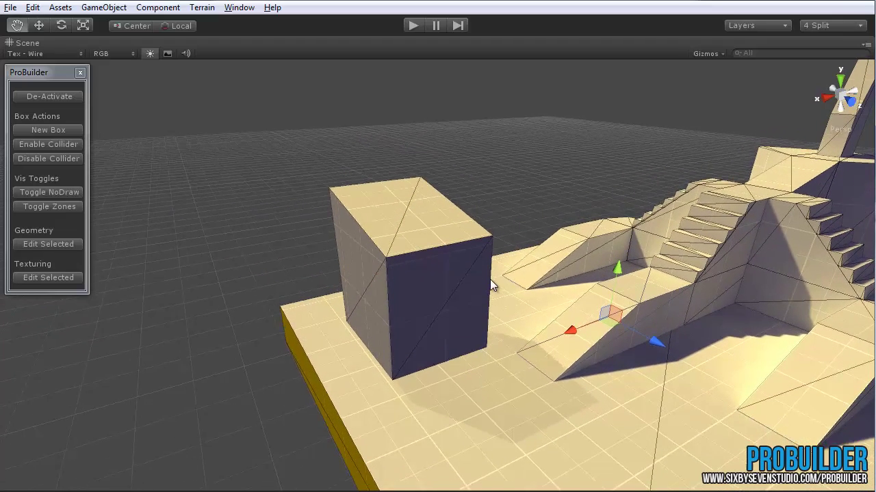
click(439, 257)
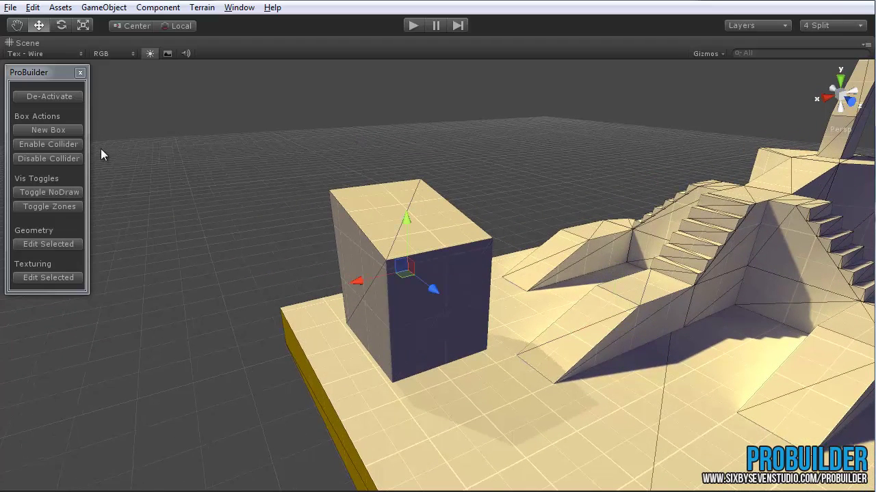
Deactivate ProBuilder, create a sphere, and place it in the air above the box beside the ramps.
click(59, 100)
click(104, 7)
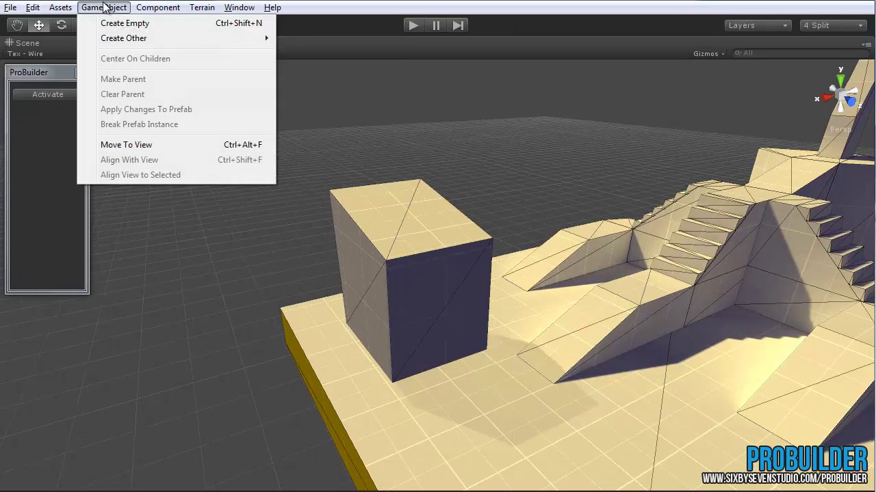
mouse_move(113, 39)
click(334, 199)
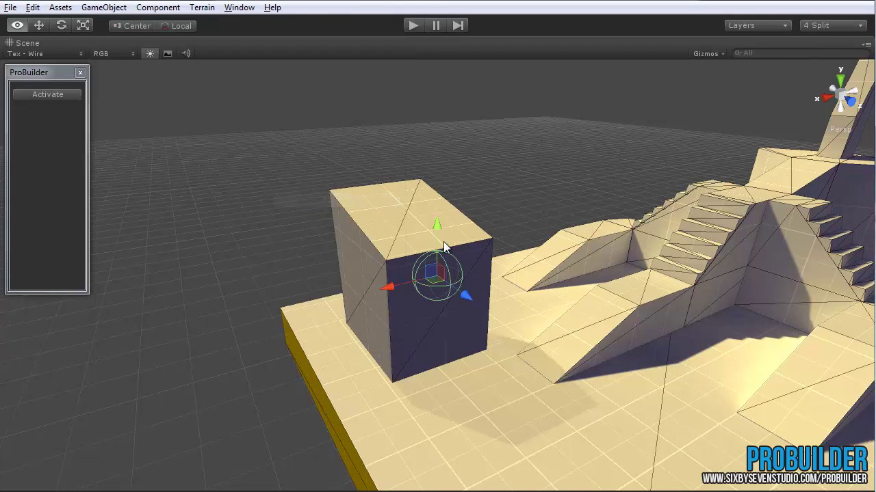
alt+drag(444, 248, 487, 176)
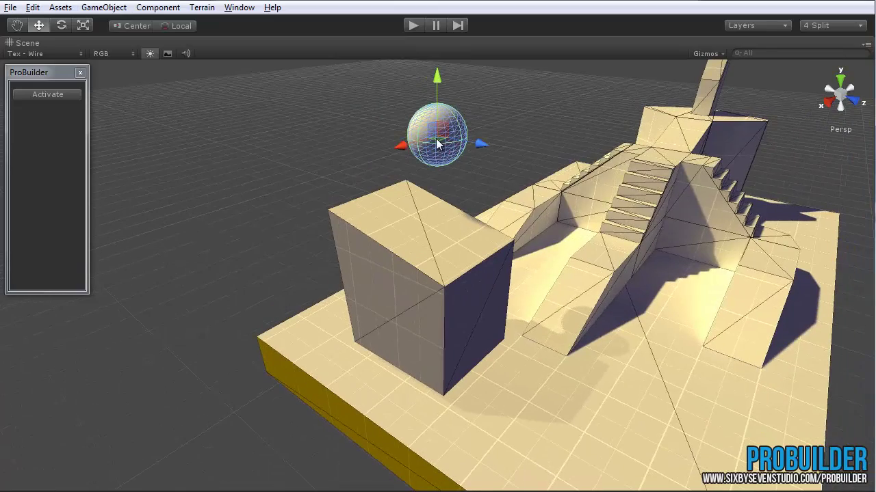
drag(436, 138, 543, 171)
alt+drag(586, 250, 238, 138)
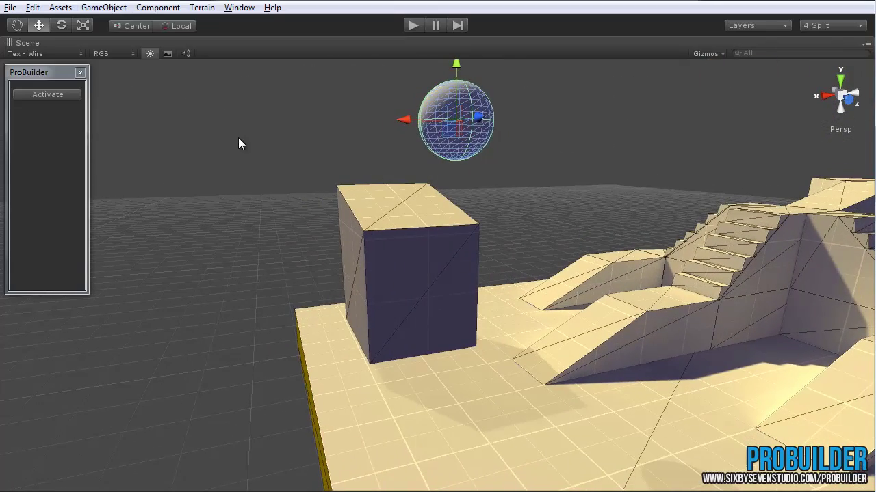
click(238, 137)
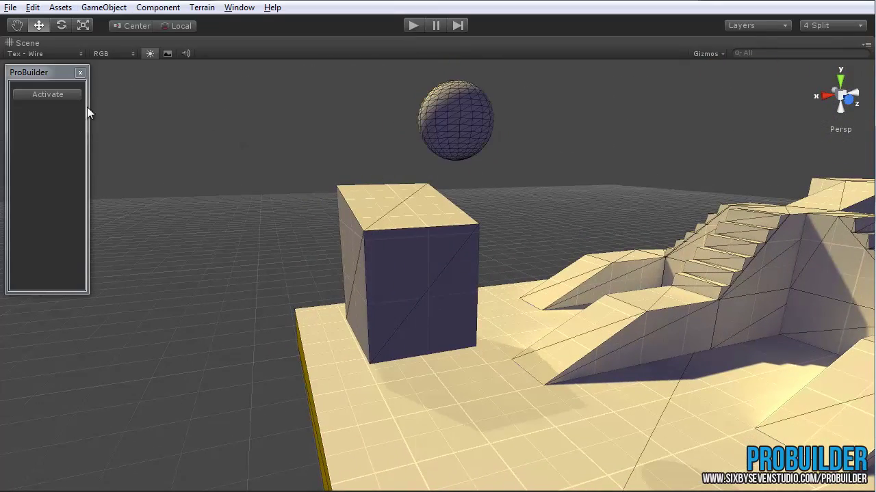
Select the sphere and rotate it freely so its axes tilt.
click(453, 110)
alt+drag(453, 111, 509, 195)
key(e)
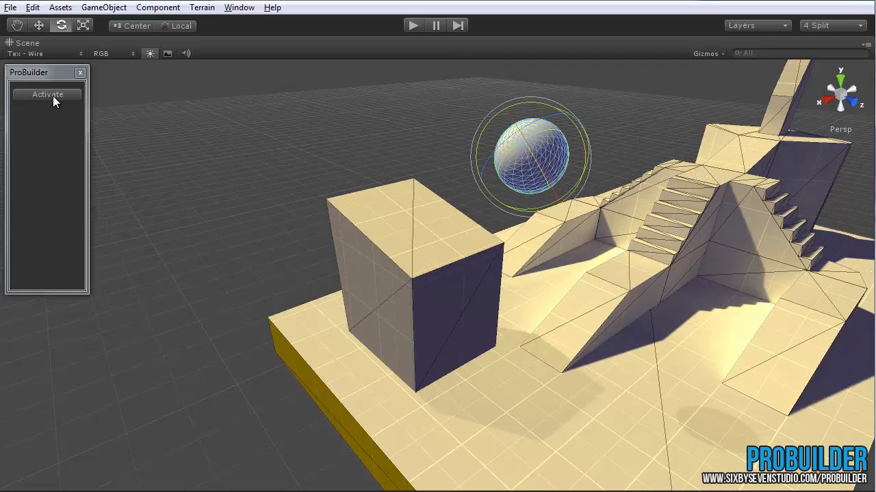
Activate ProBuilder and try to select the sphere, including with a selection area around it.
click(53, 96)
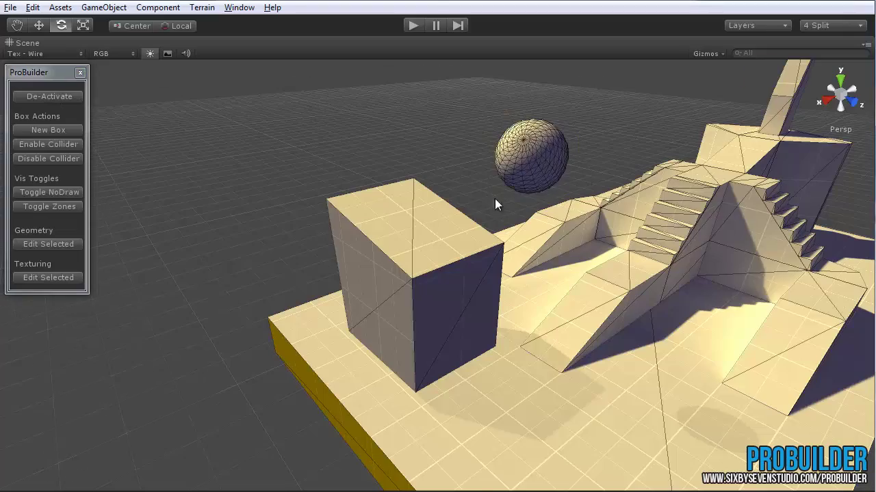
alt+drag(495, 199, 551, 134)
alt+drag(633, 202, 517, 128)
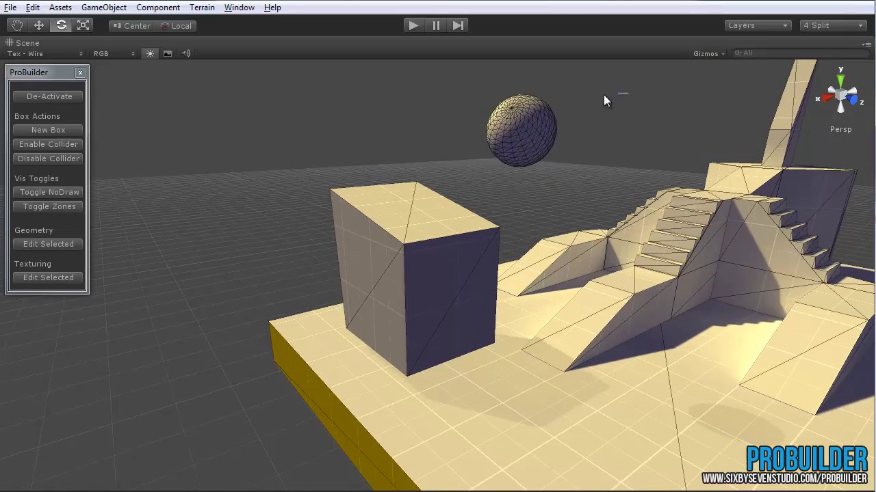
drag(604, 96, 452, 195)
Select the box for comparison and try to select the sphere again with ProBuilder active.
click(409, 219)
alt+drag(408, 292, 612, 271)
key(w)
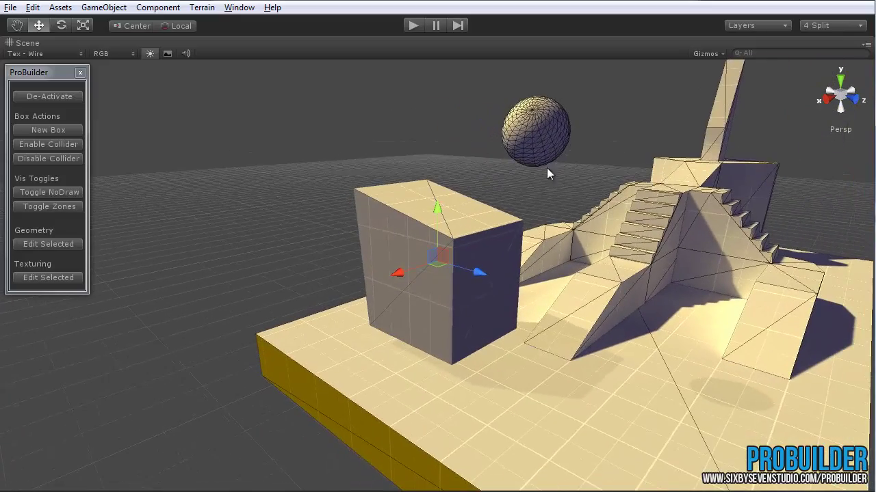
alt+drag(546, 167, 574, 137)
scroll(522, 233, up, 2)
drag(665, 77, 474, 192)
alt+drag(474, 192, 601, 91)
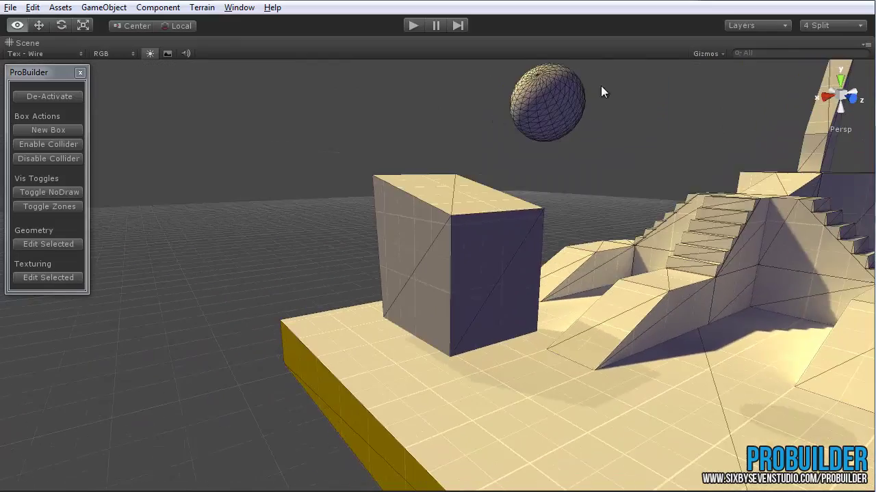
Deactivate ProBuilder and delete both the sphere and the box beside the ramps.
click(51, 99)
alt+drag(541, 122, 552, 161)
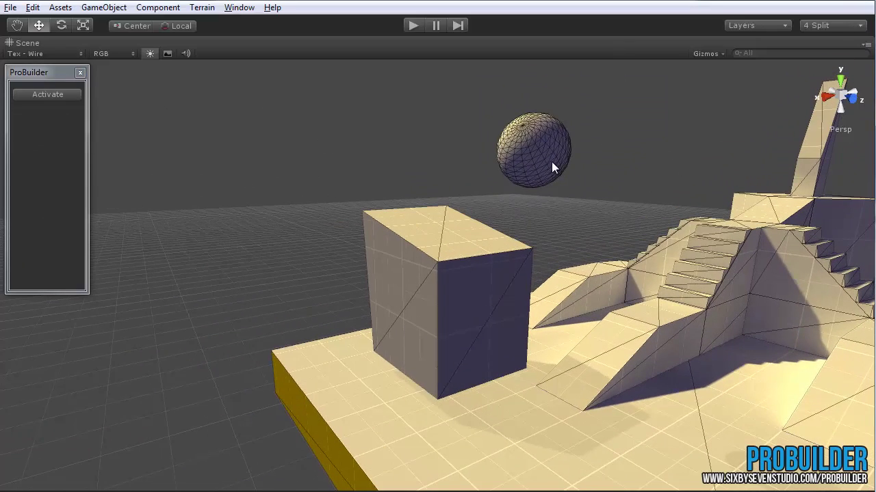
click(552, 163)
alt+drag(544, 220, 537, 180)
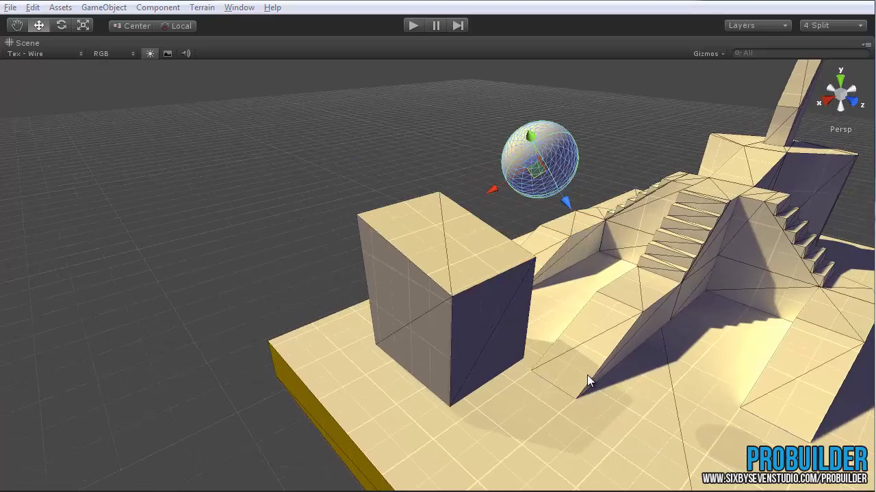
alt+drag(587, 375, 553, 348)
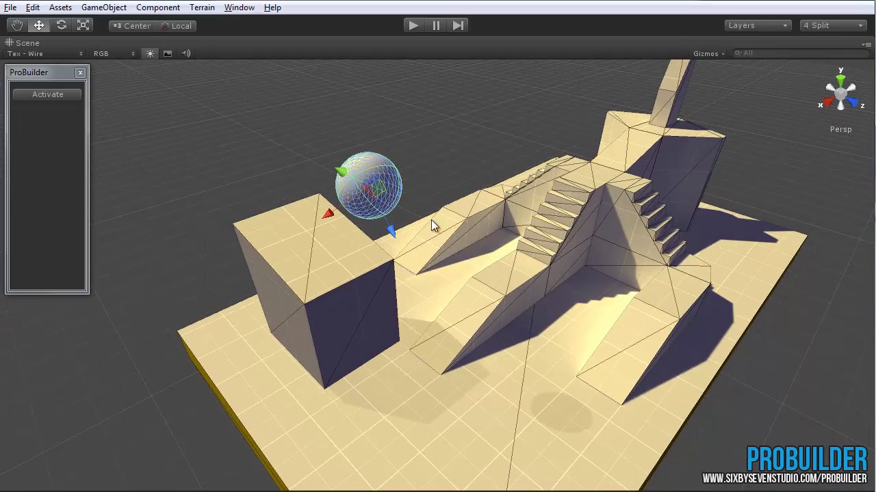
alt+drag(432, 221, 495, 331)
click(376, 274)
key(Delete)
scroll(494, 329, up, 4)
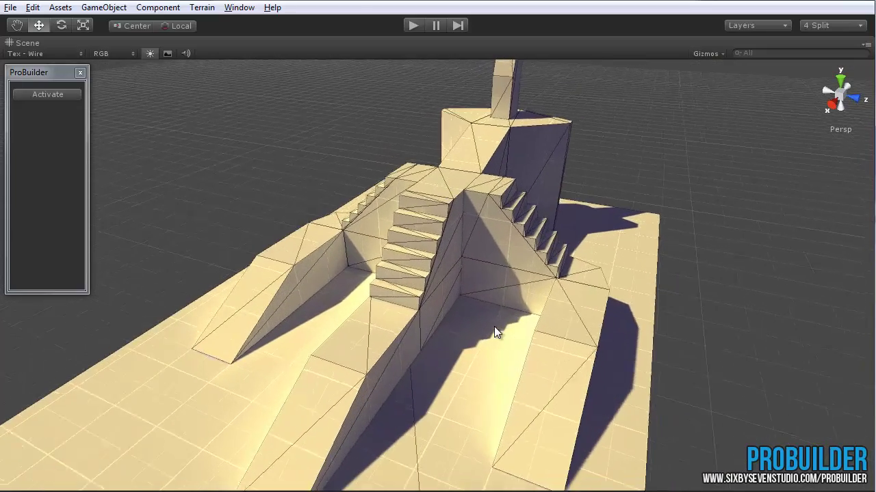
Select a piece of the side staircase's supporting wall, and activate ProBuilder.
click(506, 286)
alt+drag(506, 285, 548, 403)
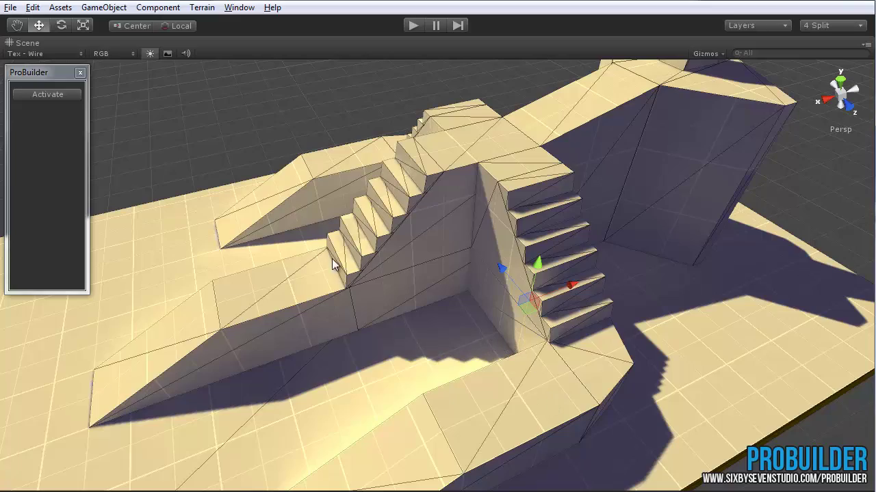
click(59, 96)
alt+drag(383, 294, 613, 312)
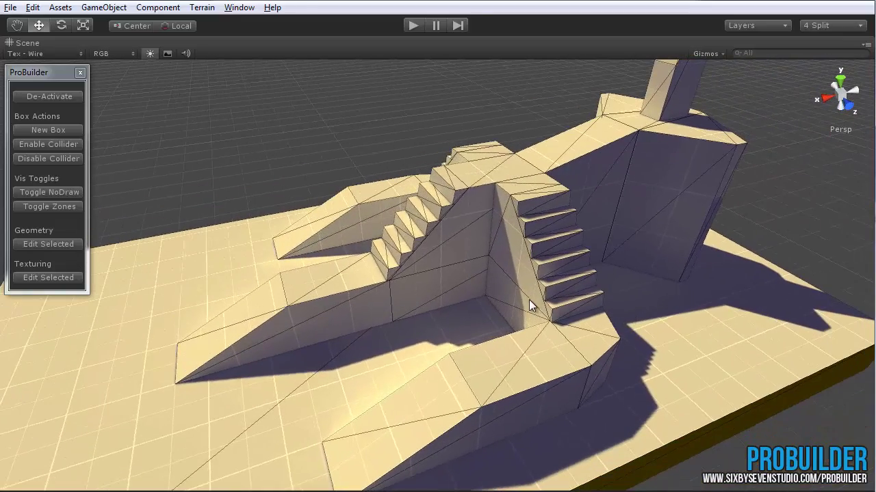
alt+drag(529, 303, 450, 317)
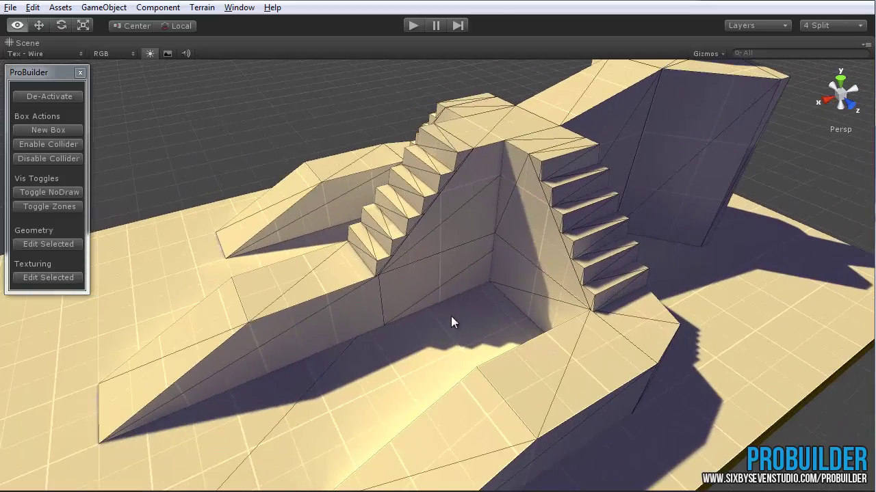
Pull the low wall block and the sloped block beside the side staircase out of the structure.
click(533, 286)
alt+drag(554, 305, 513, 280)
drag(621, 286, 548, 305)
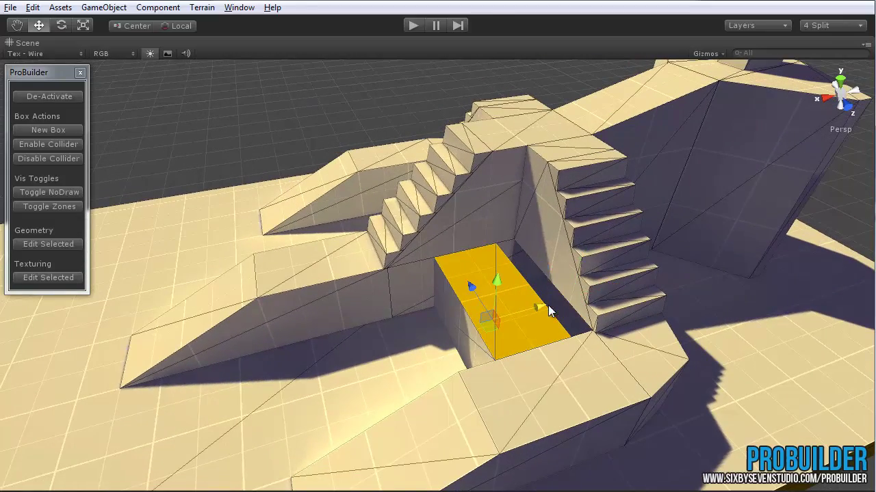
click(536, 234)
drag(627, 216, 564, 242)
alt+drag(564, 242, 532, 193)
Move the near ramp and the landing block at the foot of the side staircase away from the stairs.
click(588, 357)
middle_drag(589, 361, 598, 272)
drag(599, 322, 686, 328)
middle_drag(686, 322, 661, 376)
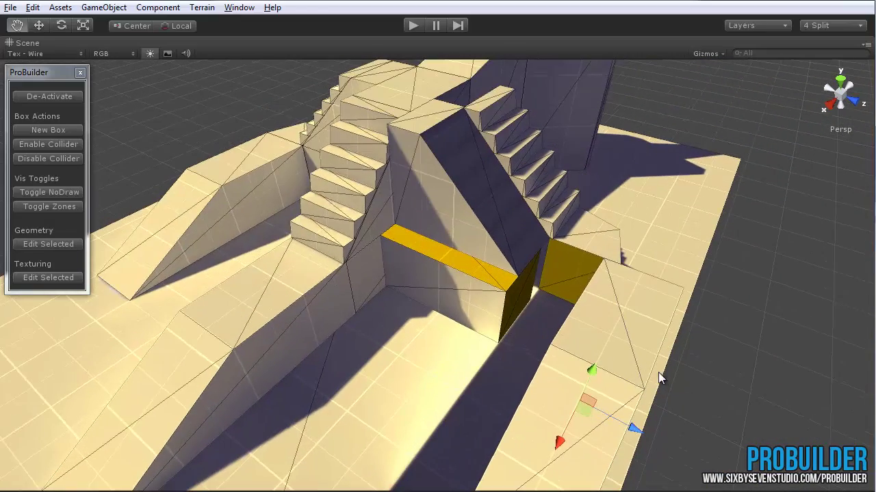
click(580, 251)
alt+drag(580, 251, 626, 316)
Select the individual steps of the side staircase one after another and move them apart.
click(642, 285)
alt+drag(642, 285, 543, 210)
click(513, 238)
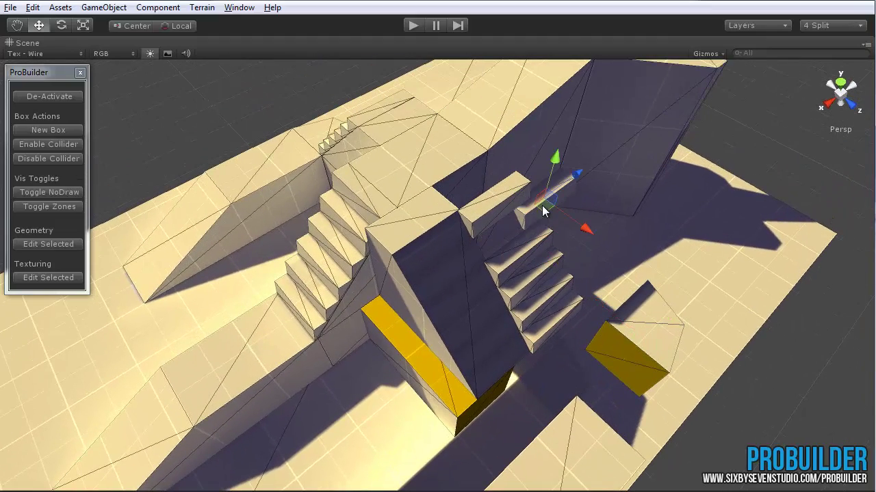
click(515, 255)
drag(517, 263, 558, 264)
click(525, 286)
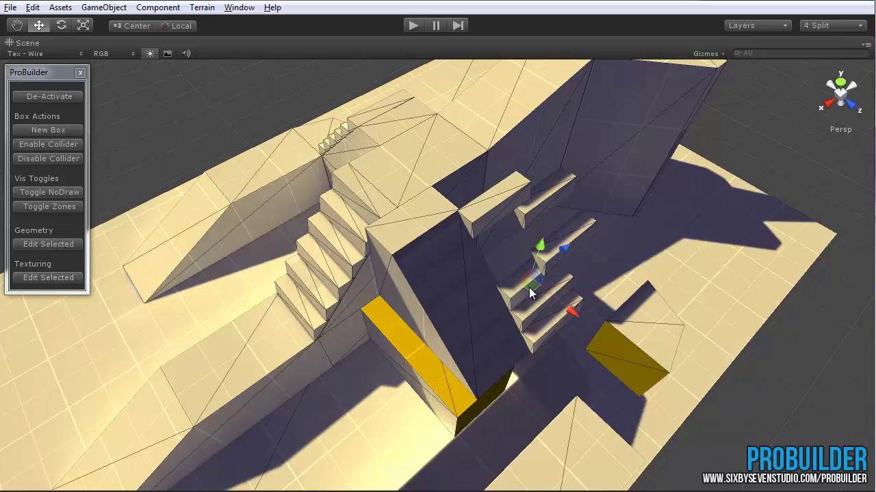
drag(527, 290, 552, 361)
click(530, 328)
click(528, 362)
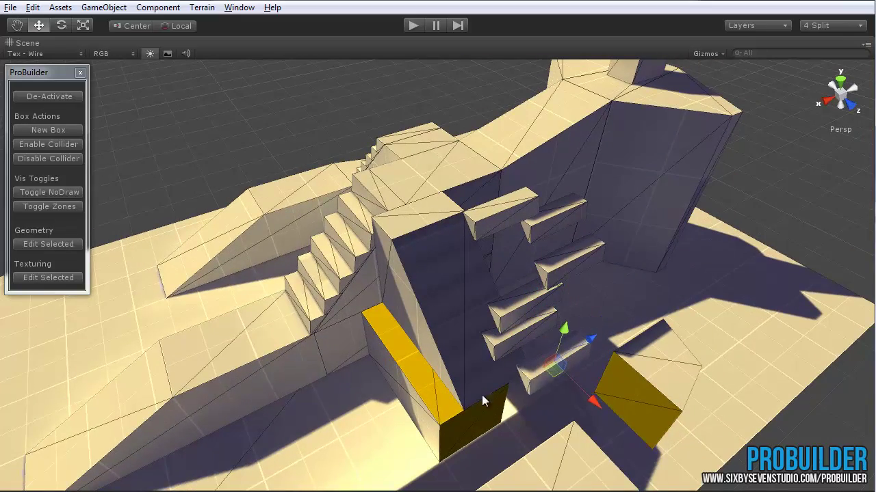
Examine the separated stair, wall, landing and ramp blocks from several sides, including their yellow hidden faces.
alt+drag(482, 394, 611, 332)
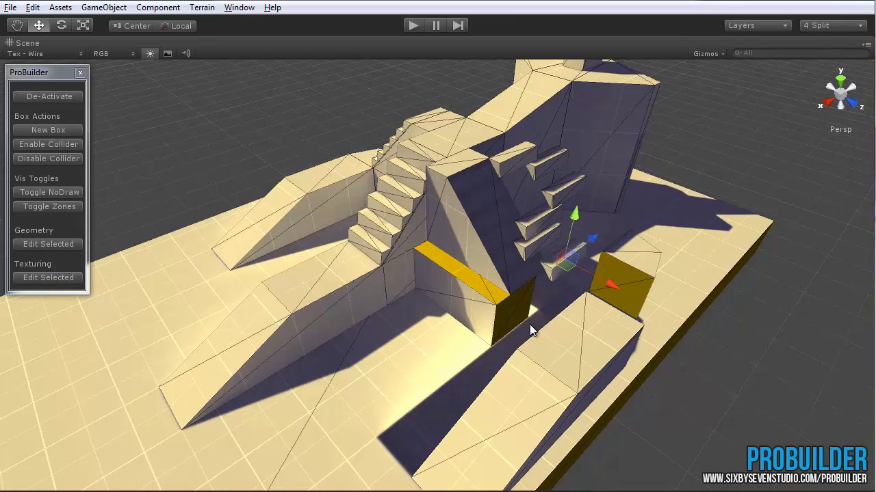
alt+drag(600, 346, 541, 372)
middle_drag(541, 372, 568, 362)
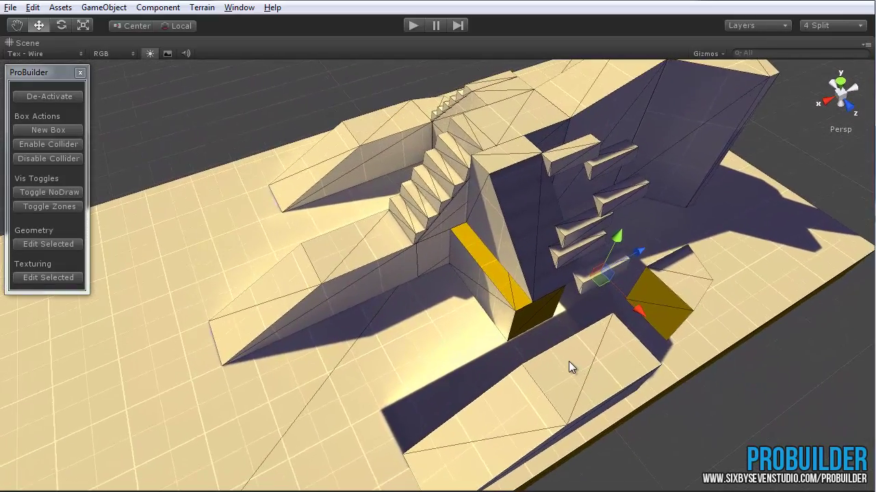
alt+drag(541, 360, 568, 350)
middle_drag(568, 350, 543, 355)
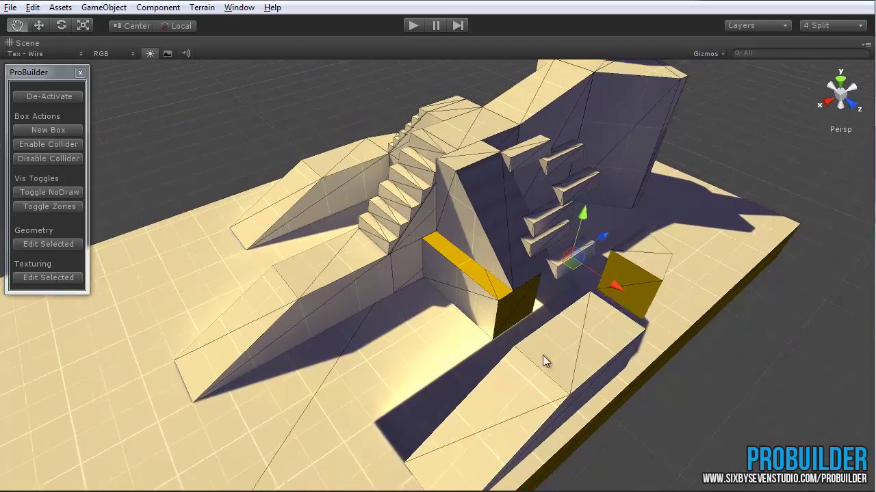
alt+drag(542, 355, 667, 338)
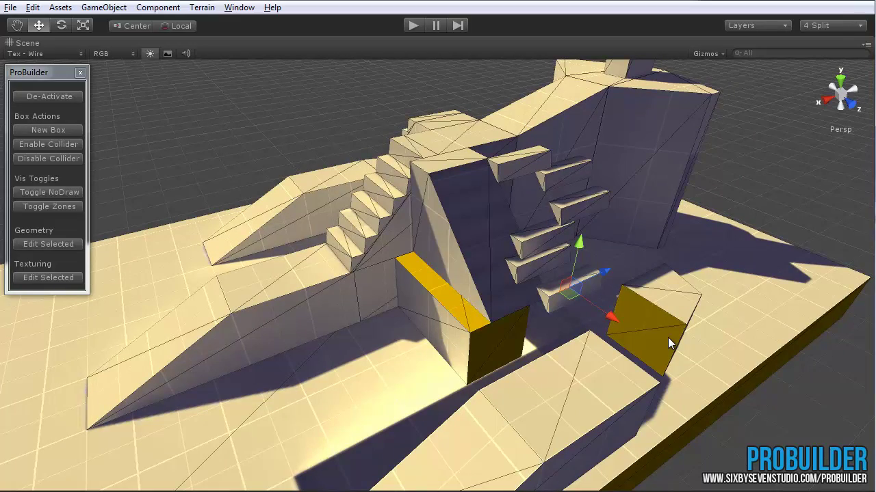
alt+drag(668, 337, 557, 292)
middle_drag(558, 291, 576, 285)
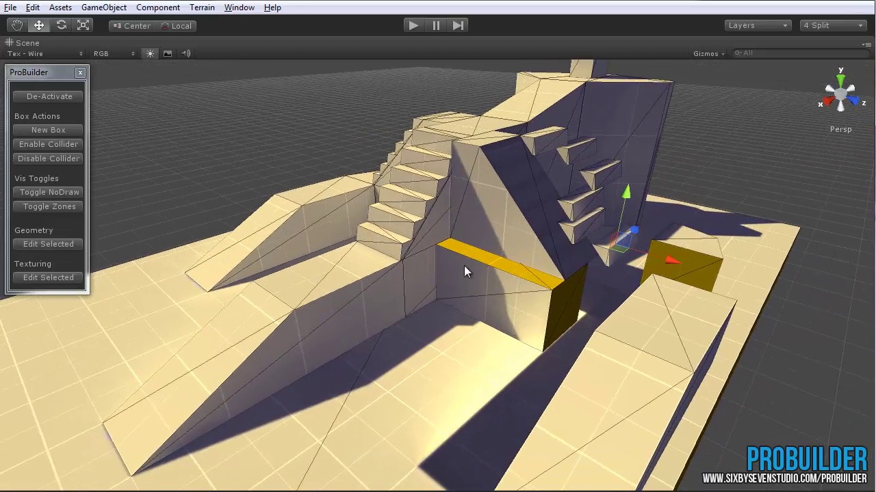
alt+drag(464, 267, 517, 281)
Select the low wall block and the near ramp in turn, and inspect how their faces are built.
click(517, 281)
alt+drag(695, 283, 666, 351)
key(f)
alt+drag(527, 324, 561, 335)
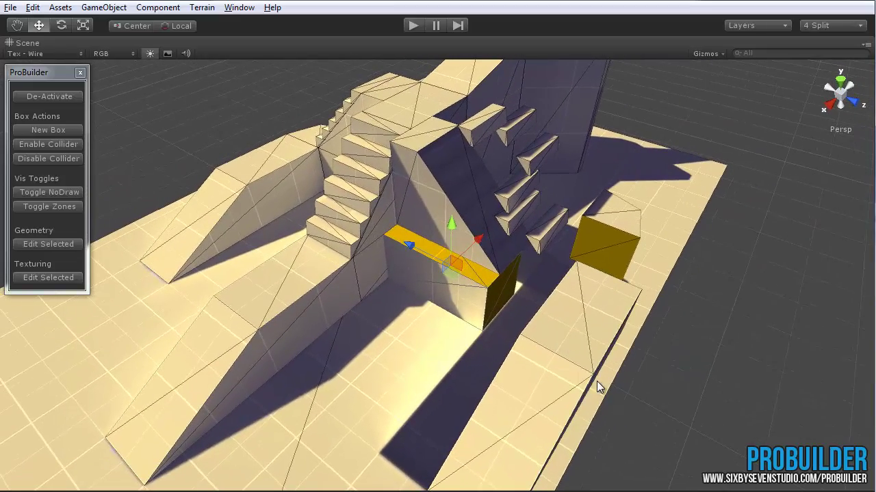
alt+drag(522, 241, 534, 205)
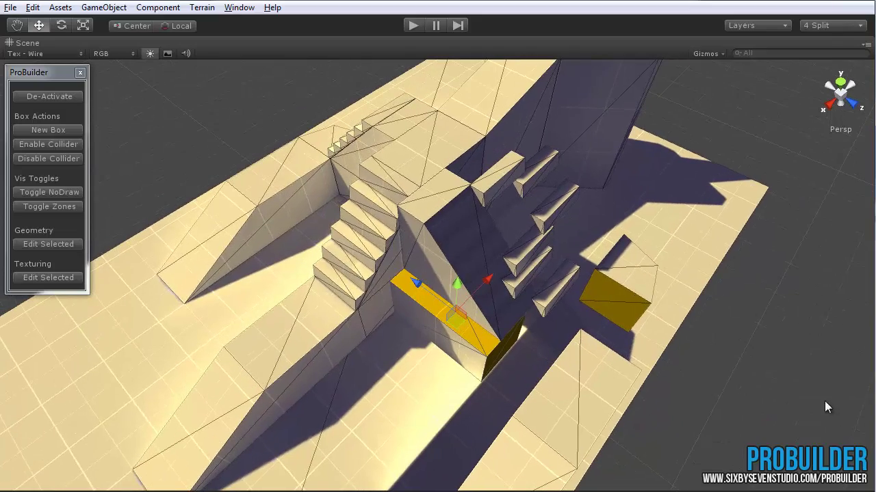
alt+drag(656, 403, 539, 312)
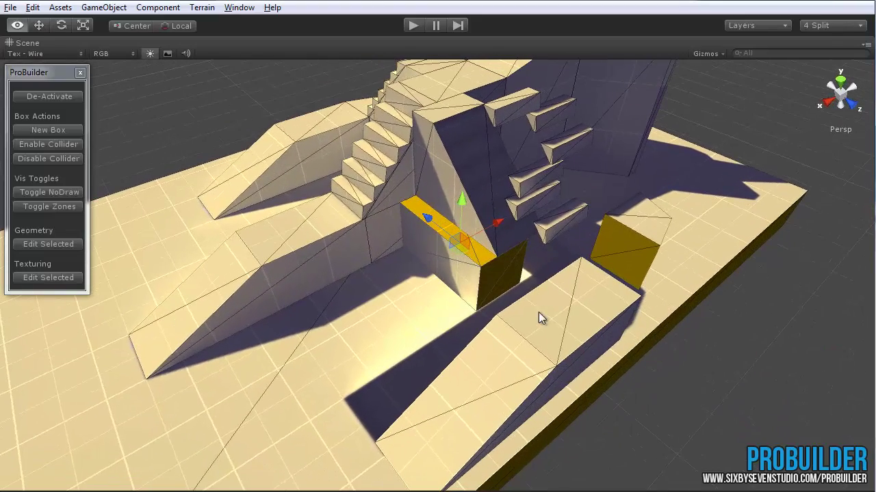
click(561, 327)
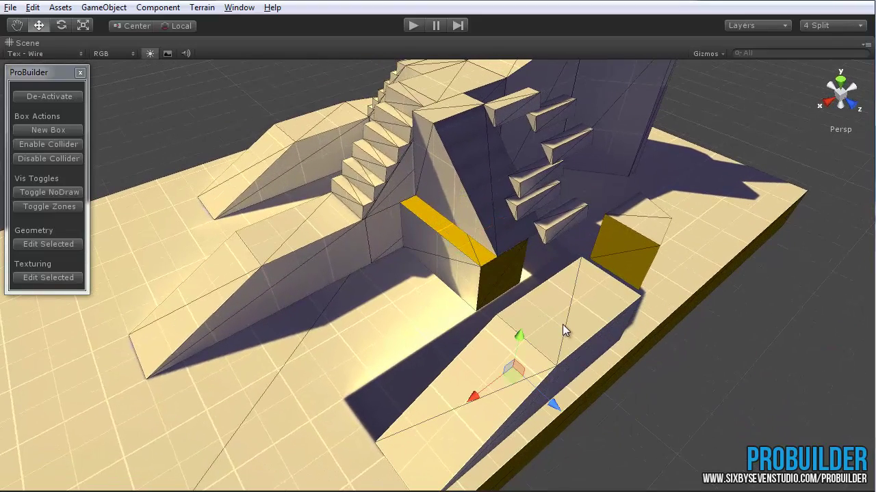
Select all the separated wall, slope, stair, landing and ramp blocks and delete them from the structure.
click(470, 264)
alt+drag(461, 158, 561, 248)
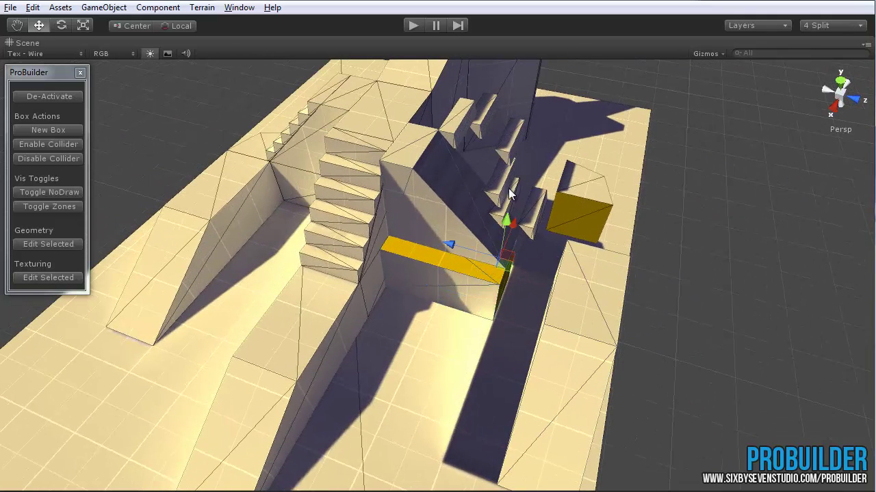
shift+click(576, 196)
alt+drag(479, 297, 508, 295)
drag(500, 249, 648, 159)
scroll(596, 284, down, 5)
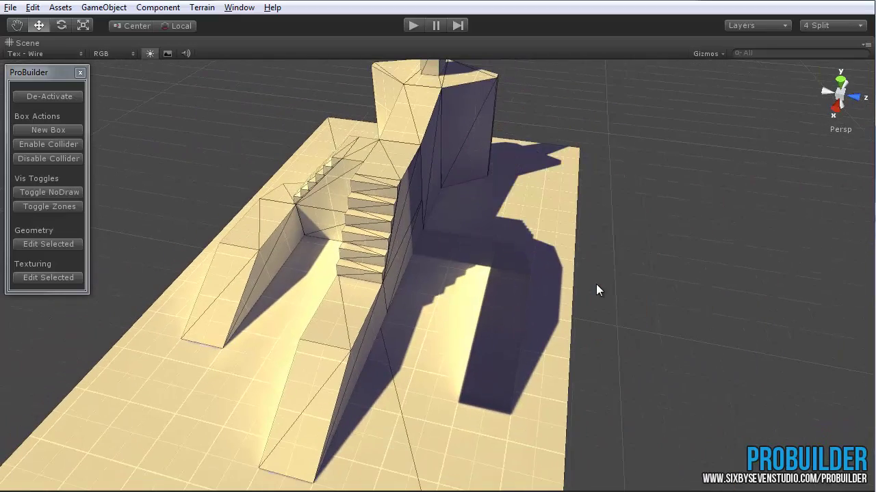
alt+drag(596, 284, 428, 252)
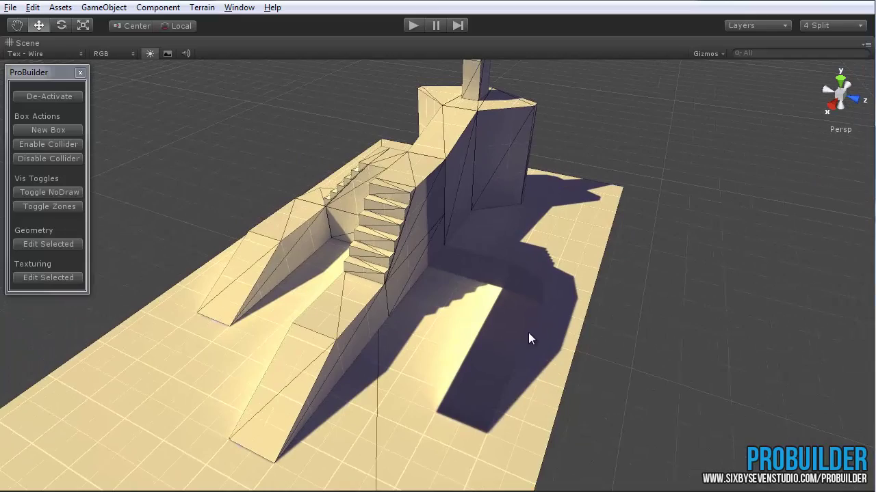
alt+drag(528, 333, 482, 298)
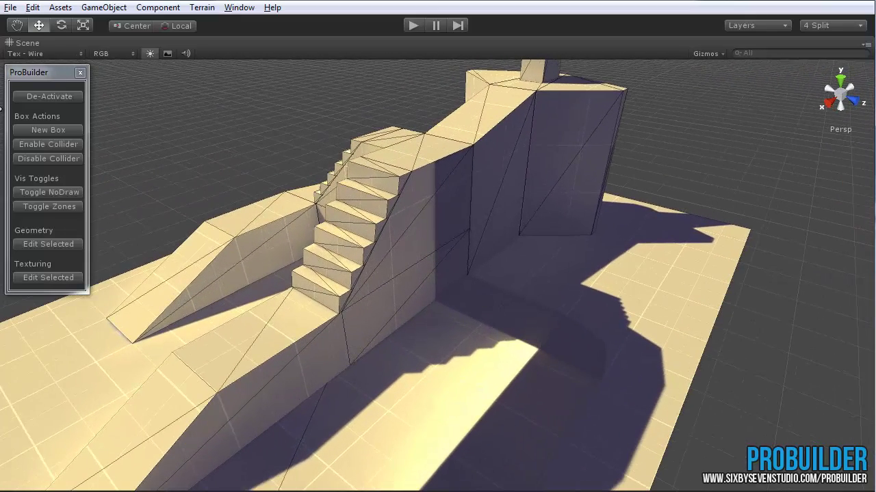
Create a new box and move it to float beside the tall wall next to the main staircase.
click(59, 130)
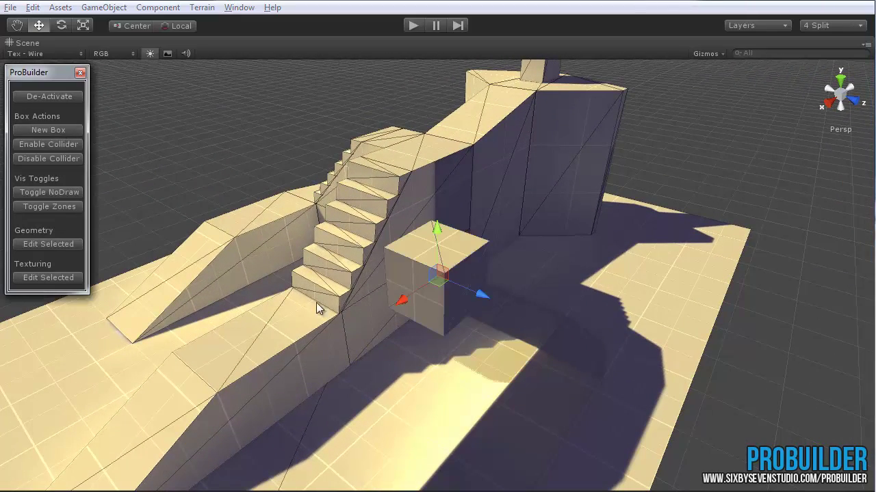
alt+drag(295, 308, 543, 352)
drag(483, 350, 561, 293)
middle_drag(636, 379, 608, 390)
alt+drag(611, 395, 588, 233)
alt+drag(630, 286, 563, 192)
click(503, 141)
click(564, 191)
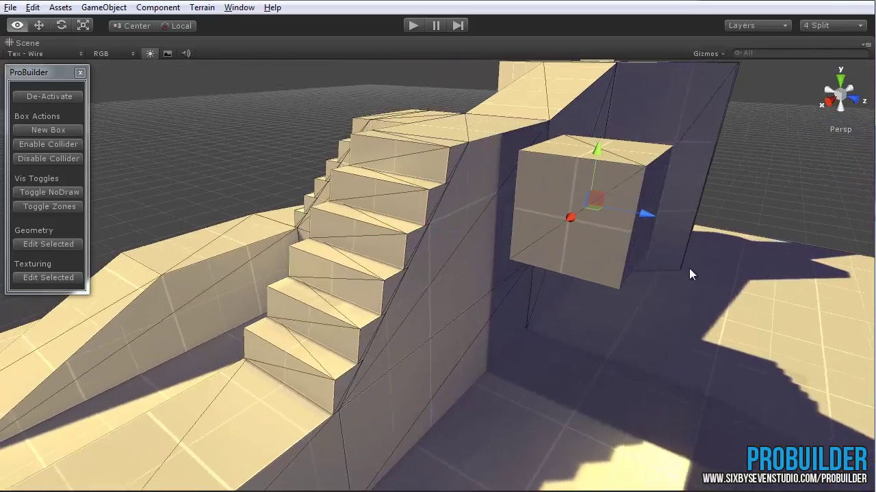
alt+drag(688, 274, 563, 348)
middle_drag(562, 347, 581, 318)
scroll(581, 318, down, 3)
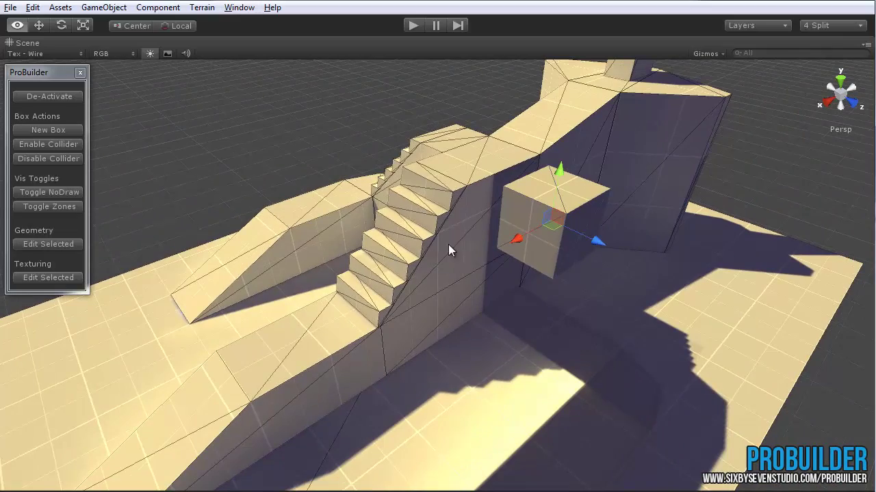
Deactivate ProBuilder to return to ordinary scene editing.
alt+drag(448, 244, 251, 129)
click(49, 97)
alt+drag(205, 171, 174, 46)
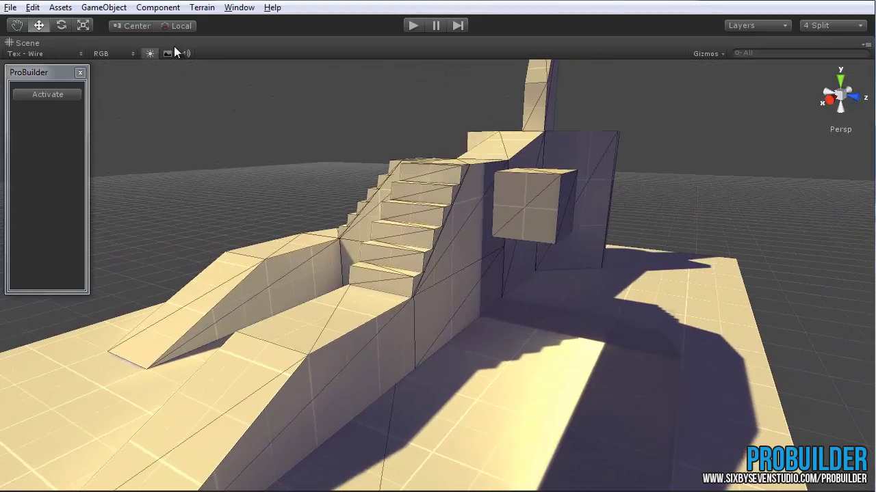
alt+drag(550, 265, 296, 123)
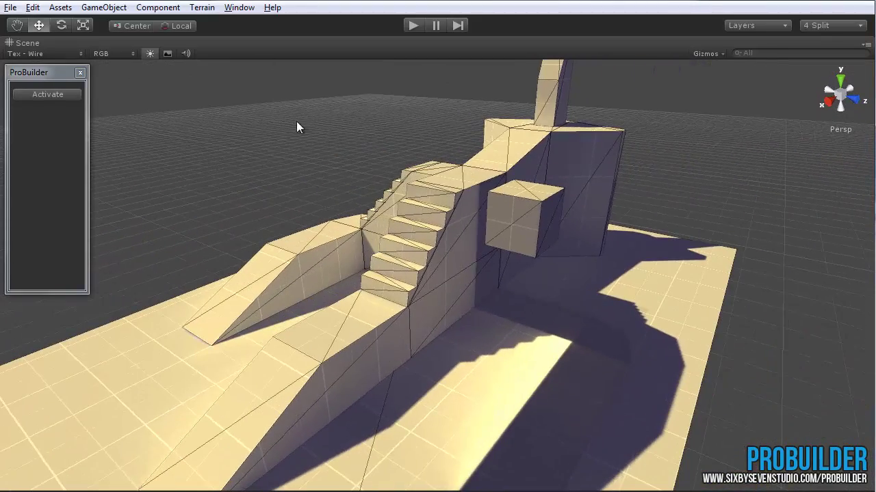
Open ProGrids (v1.2.1) and move its Grid window clear of the level.
click(237, 8)
mouse_move(283, 80)
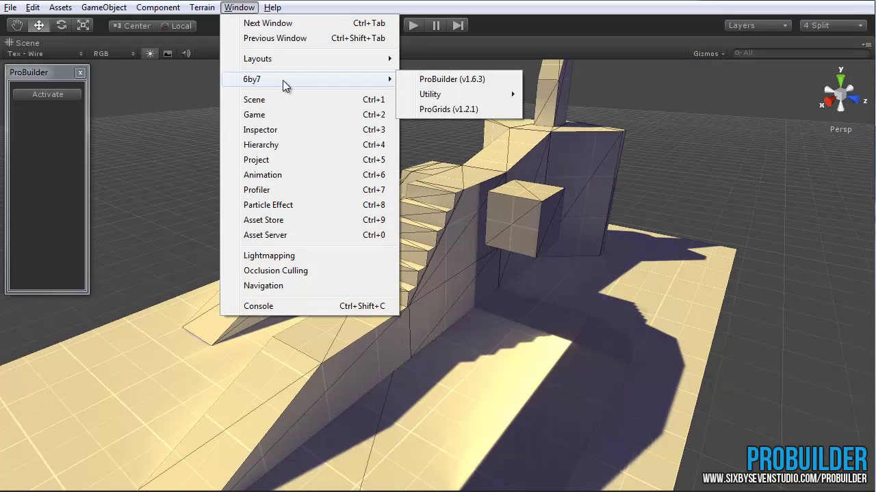
click(450, 110)
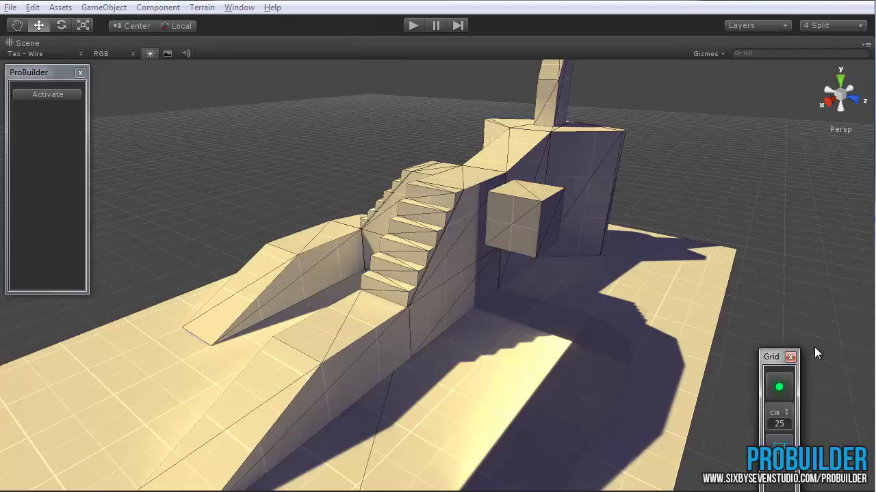
drag(814, 347, 835, 337)
Examine the staircase structure and the floating box from several perspective angles.
alt+drag(397, 297, 489, 301)
alt+drag(348, 235, 358, 280)
alt+drag(558, 219, 420, 317)
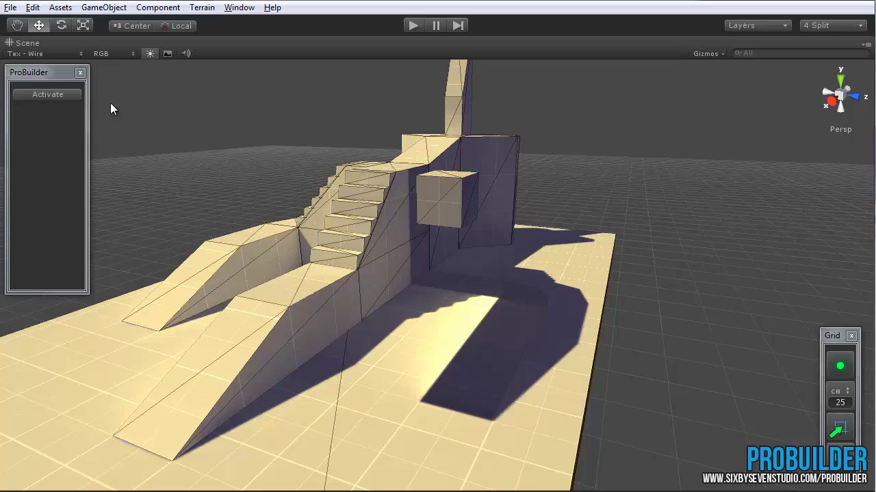
middle_drag(387, 218, 406, 228)
alt+drag(406, 228, 410, 267)
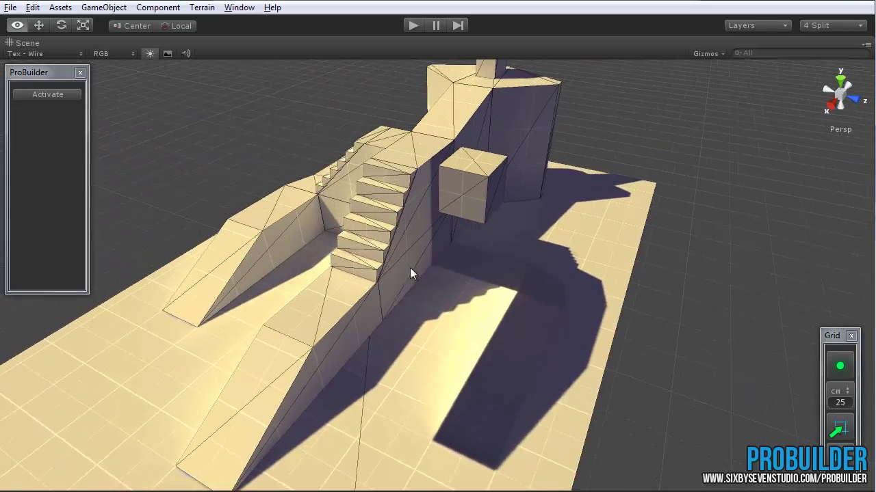
middle_drag(409, 267, 411, 297)
scroll(467, 223, up, 4)
alt+drag(463, 215, 462, 200)
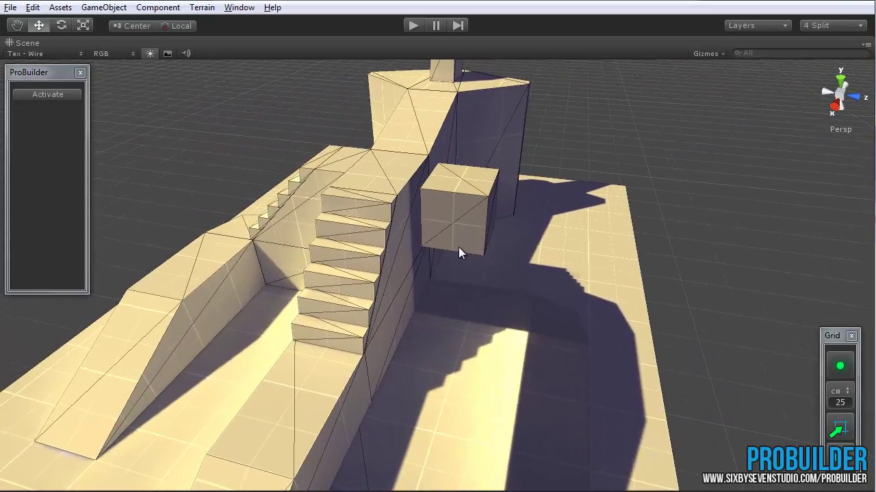
alt+drag(458, 247, 396, 234)
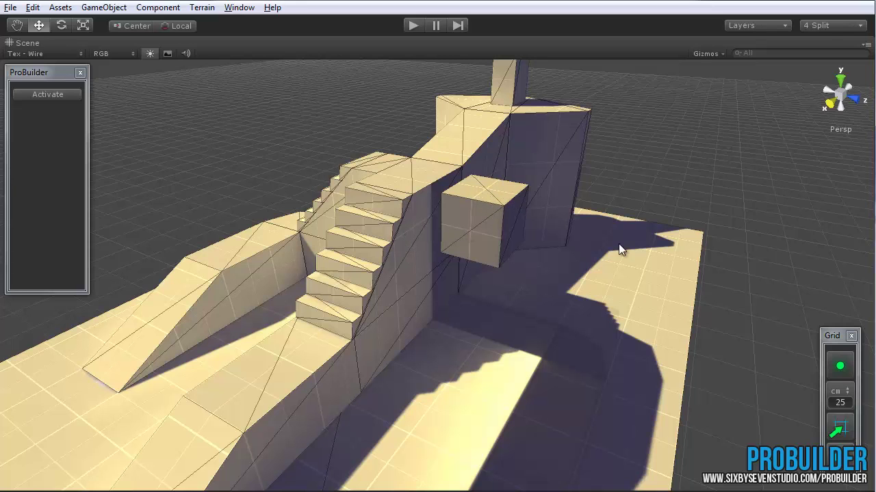
middle_drag(686, 301, 689, 271)
Inspect the level against the grid in the right, front and top orthographic views.
click(830, 105)
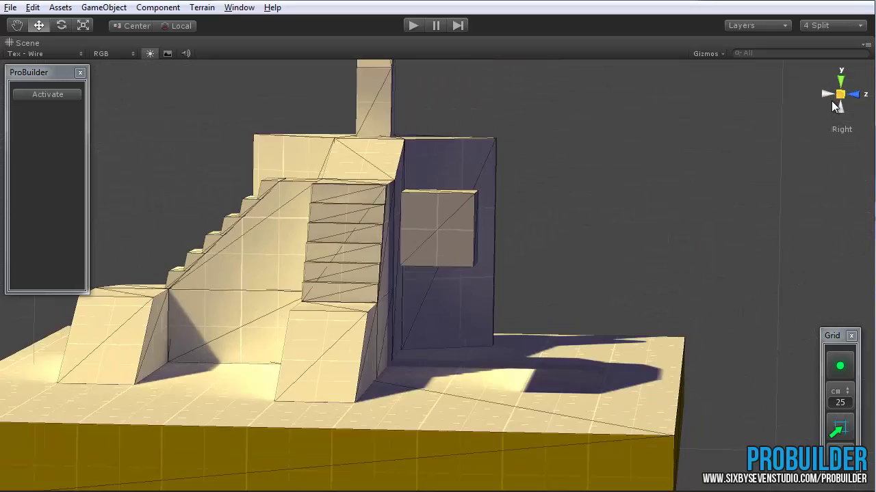
scroll(496, 313, up, 5)
scroll(494, 313, up, 1)
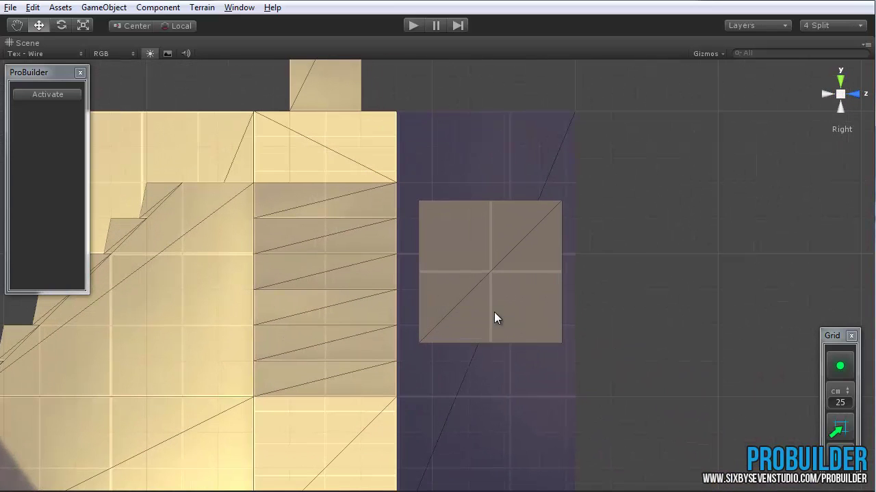
middle_drag(352, 347, 667, 323)
scroll(667, 322, down, 10)
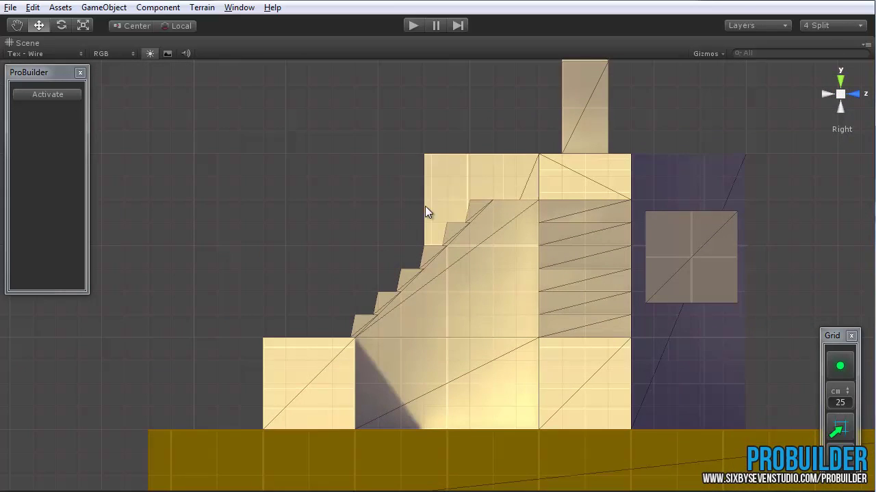
click(852, 95)
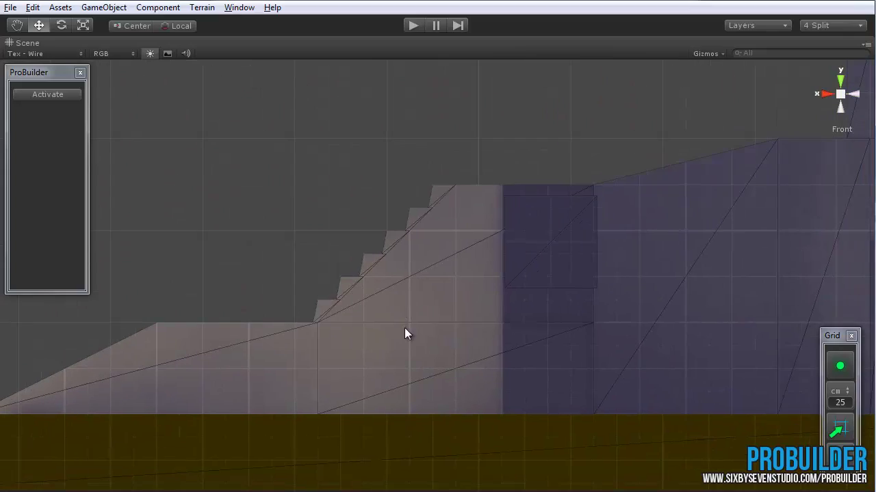
click(841, 80)
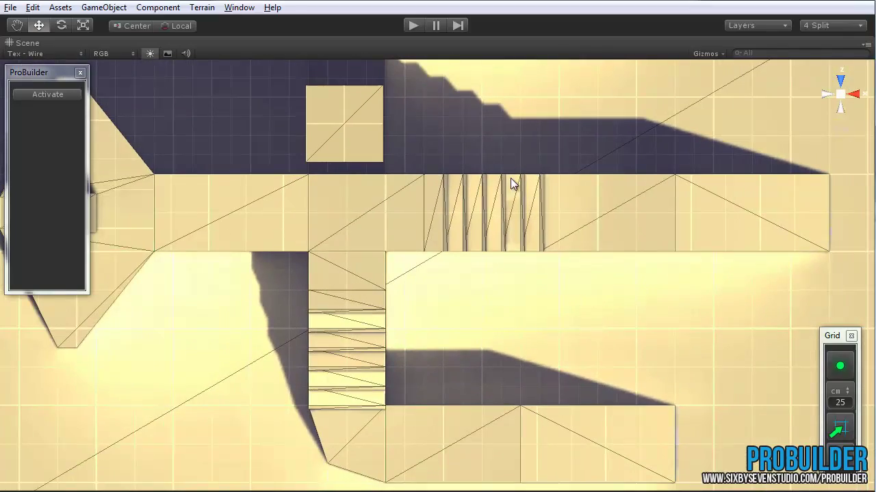
scroll(510, 178, down, 9)
middle_drag(496, 180, 486, 209)
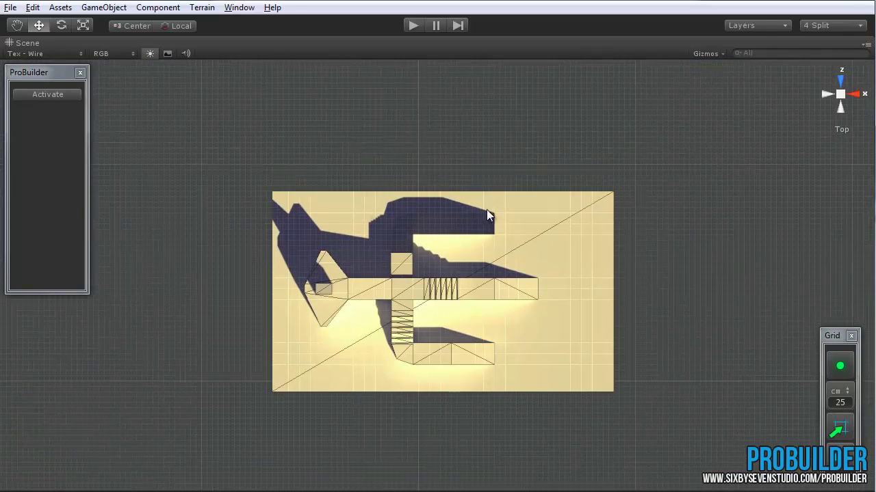
scroll(486, 209, up, 3)
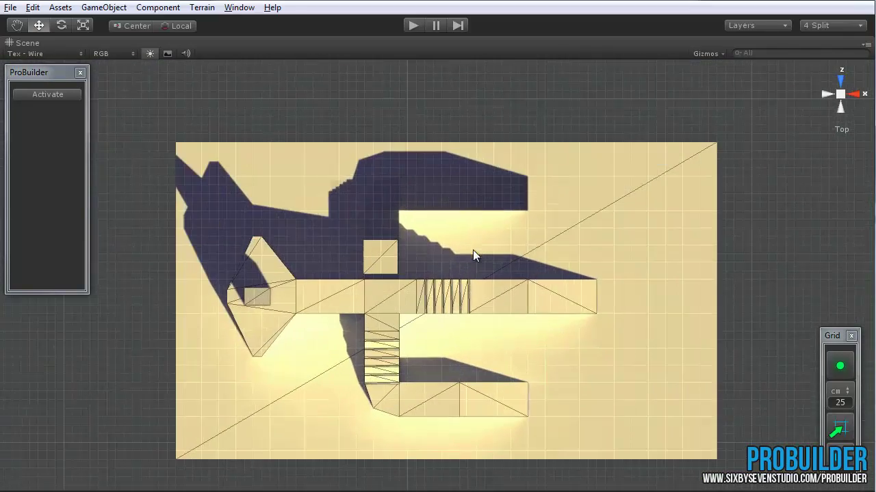
Look through the ProGrids measurement unit choices and its remaining grid controls.
click(847, 394)
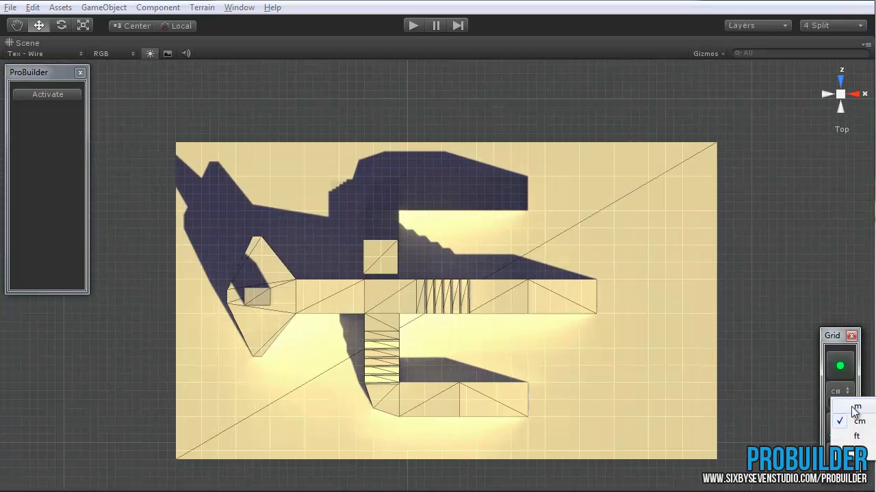
click(837, 344)
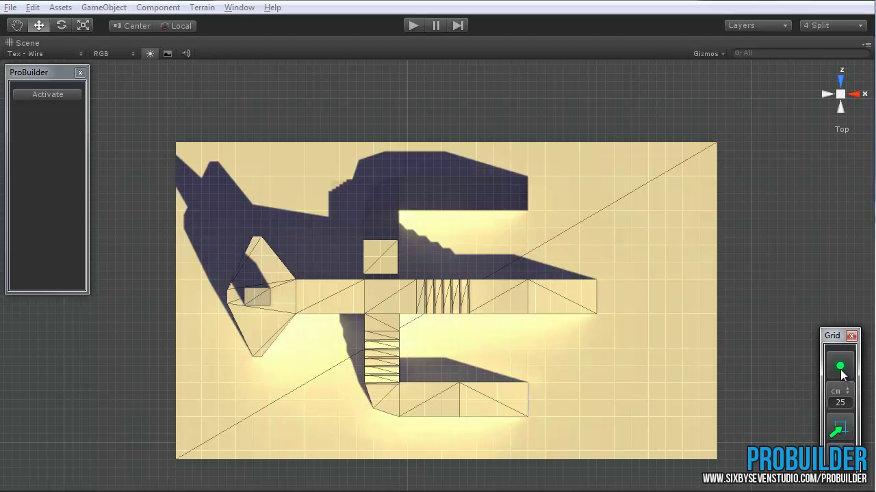
click(836, 444)
click(838, 457)
Select the floating box and snap it onto the 25 cm grid in the top view.
click(839, 95)
alt+drag(457, 322, 545, 313)
scroll(523, 319, up, 3)
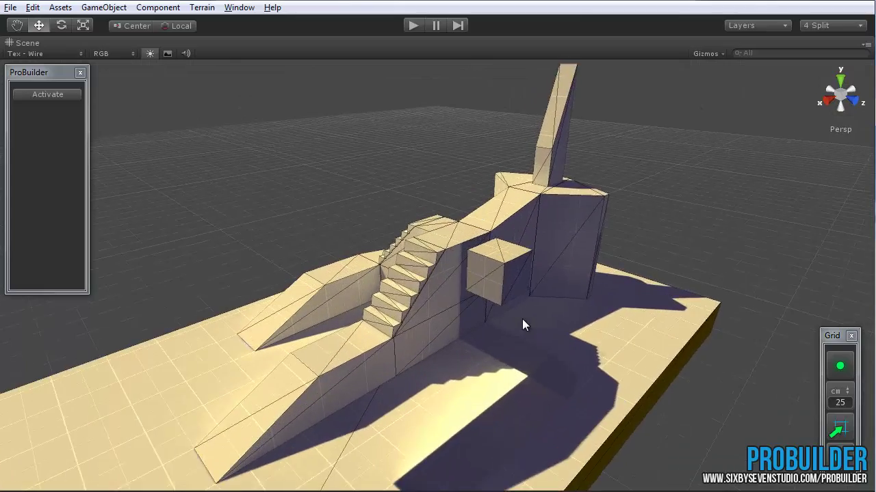
scroll(522, 319, up, 4)
click(530, 273)
alt+drag(449, 321, 481, 318)
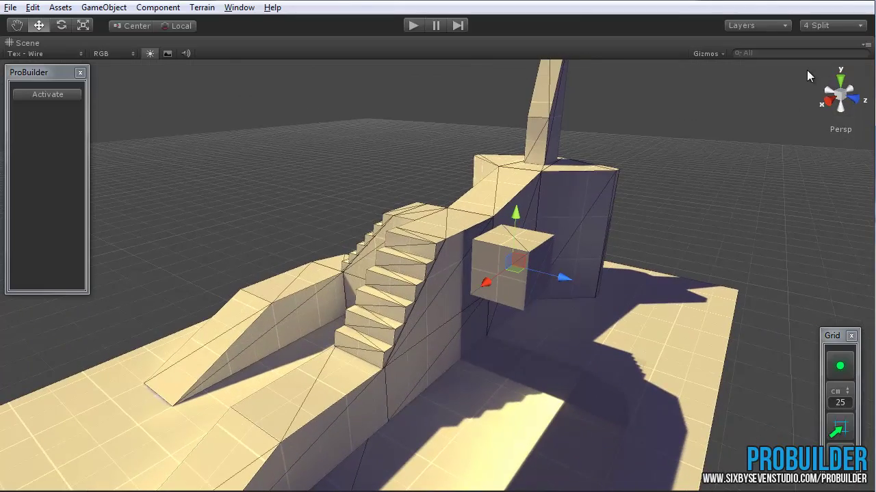
click(841, 81)
scroll(400, 283, up, 4)
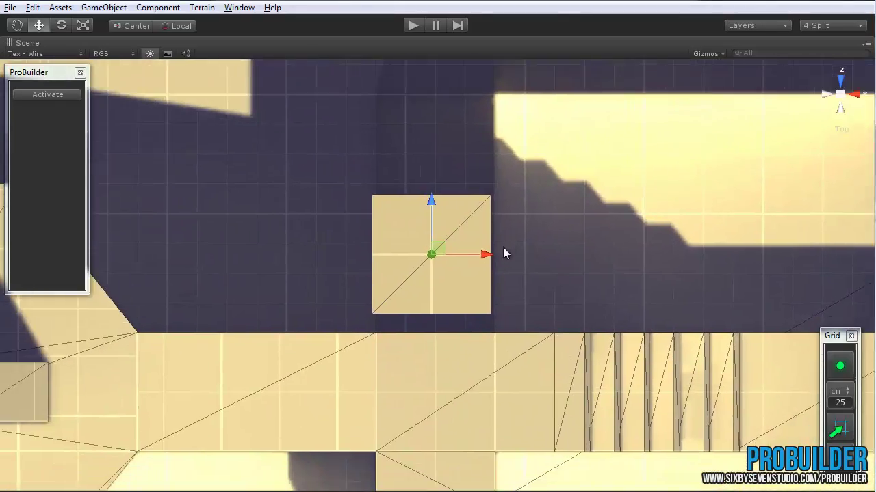
scroll(498, 273, up, 2)
mouse_move(438, 231)
mouse_down()
mouse_move(457, 244)
mouse_move(565, 168)
mouse_move(551, 223)
mouse_move(453, 231)
mouse_up()
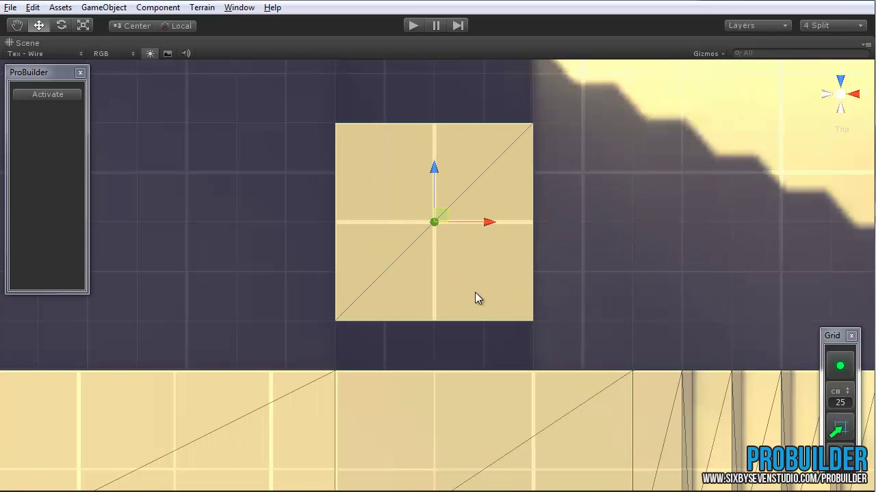
Move the box out beyond the floor platform's far edge and shift it across the empty grid.
scroll(474, 299, down, 5)
scroll(473, 300, down, 2)
scroll(264, 192, down, 15)
middle_drag(339, 149, 371, 185)
scroll(469, 266, up, 6)
drag(482, 305, 422, 91)
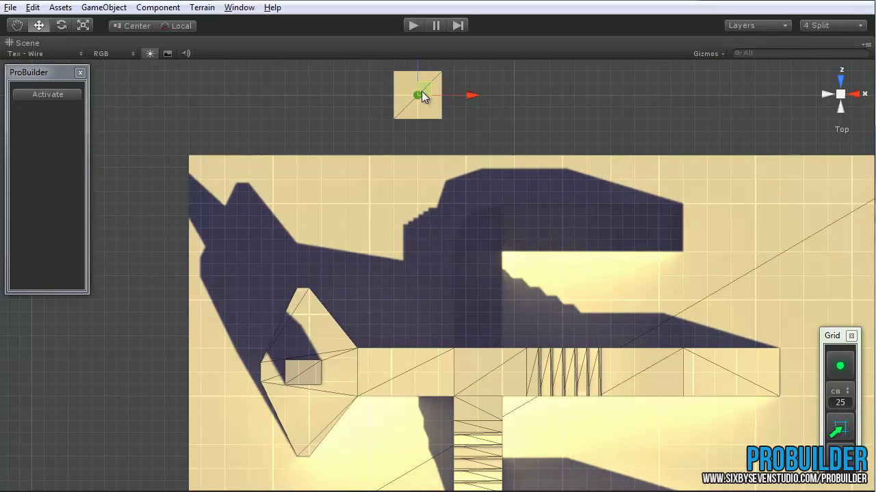
middle_drag(421, 91, 429, 300)
scroll(427, 309, up, 2)
scroll(427, 309, up, 2)
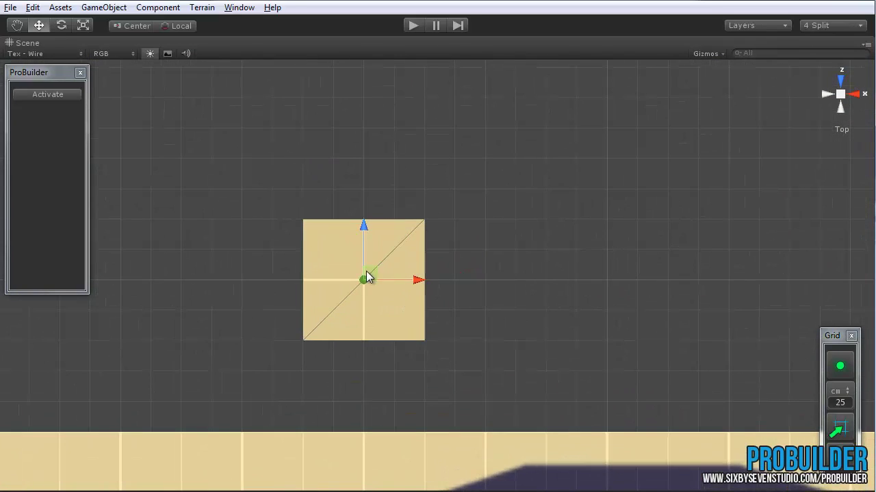
drag(363, 277, 428, 316)
scroll(512, 316, down, 10)
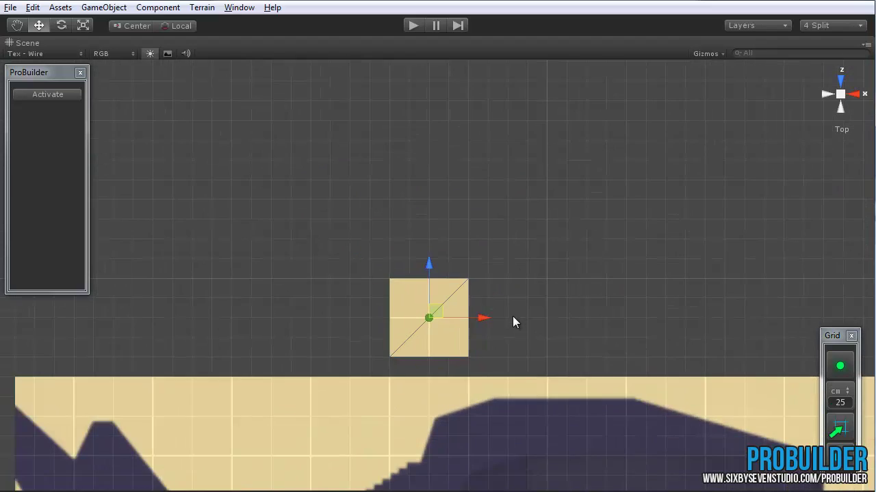
Move the box back over the platform so it sits flush against the side of the upper landing.
middle_drag(503, 334, 455, 153)
scroll(454, 154, down, 3)
middle_drag(459, 244, 428, 155)
middle_drag(364, 76, 367, 101)
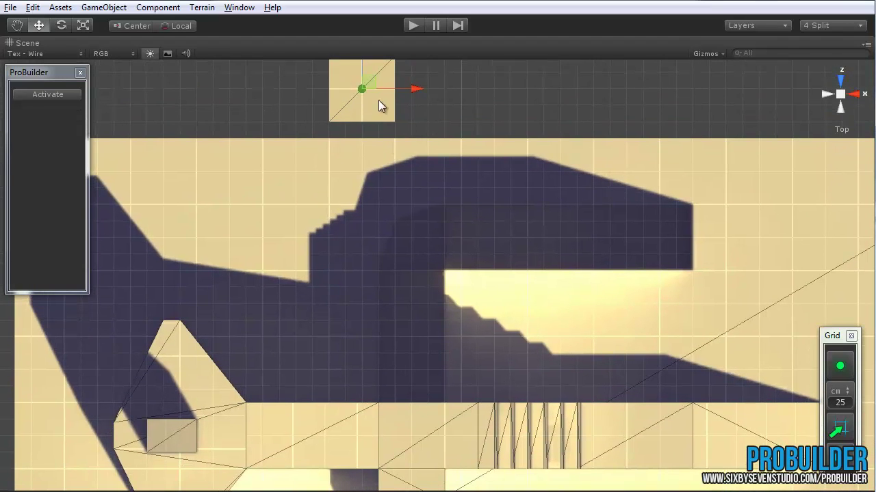
drag(364, 87, 413, 361)
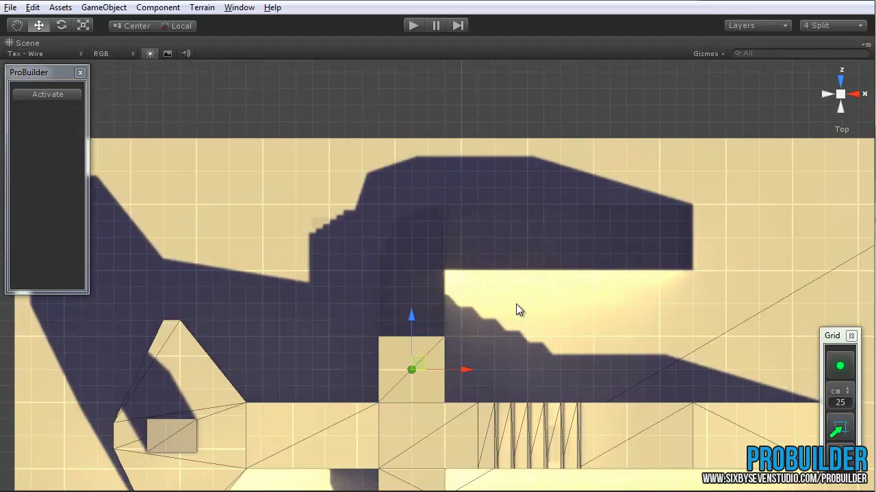
Check the box's vertical grid alignment with the upper landing in the right-side view.
click(850, 94)
middle_drag(381, 239, 423, 244)
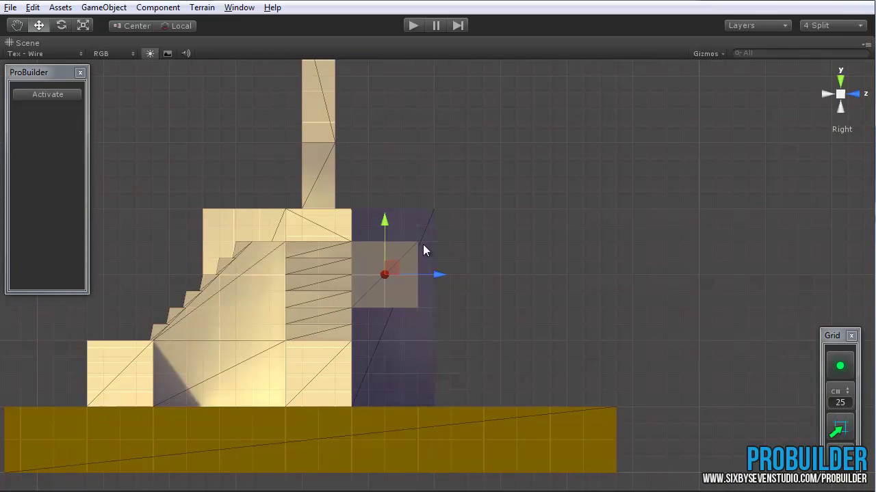
scroll(411, 240, up, 6)
mouse_move(372, 221)
mouse_down()
mouse_move(365, 287)
mouse_move(365, 219)
mouse_up()
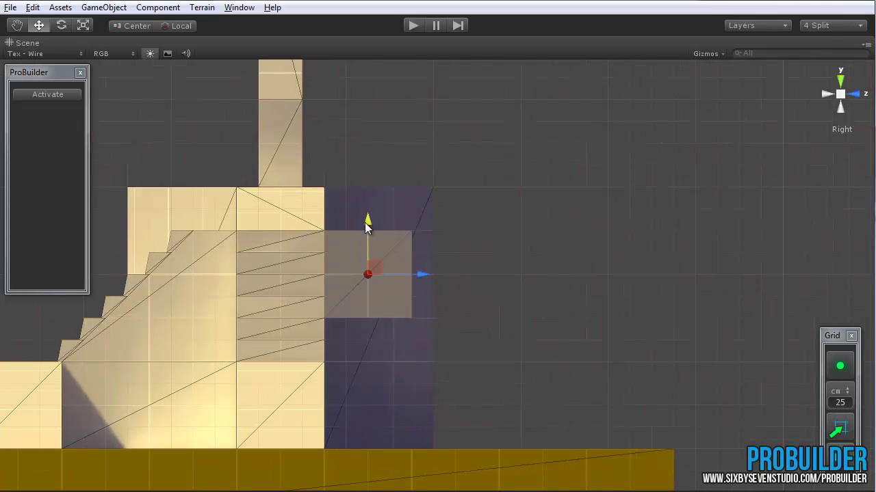
scroll(404, 309, up, 2)
scroll(479, 341, up, 4)
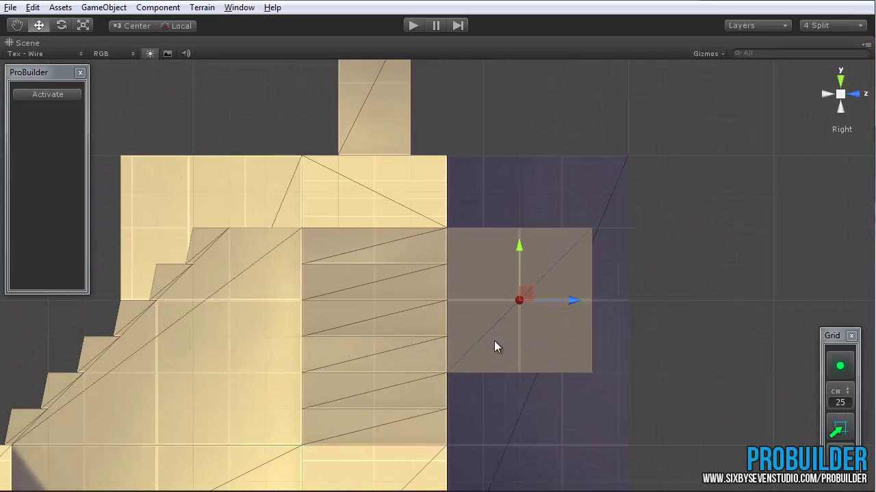
scroll(547, 351, down, 3)
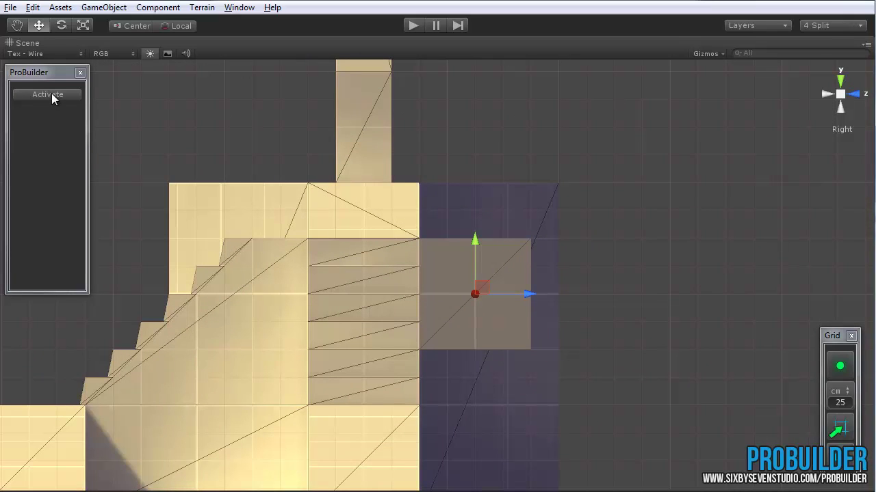
Edit the selected box's vertices and move its upper outer vertices inward to z 5.3.
click(47, 95)
middle_drag(500, 263, 461, 267)
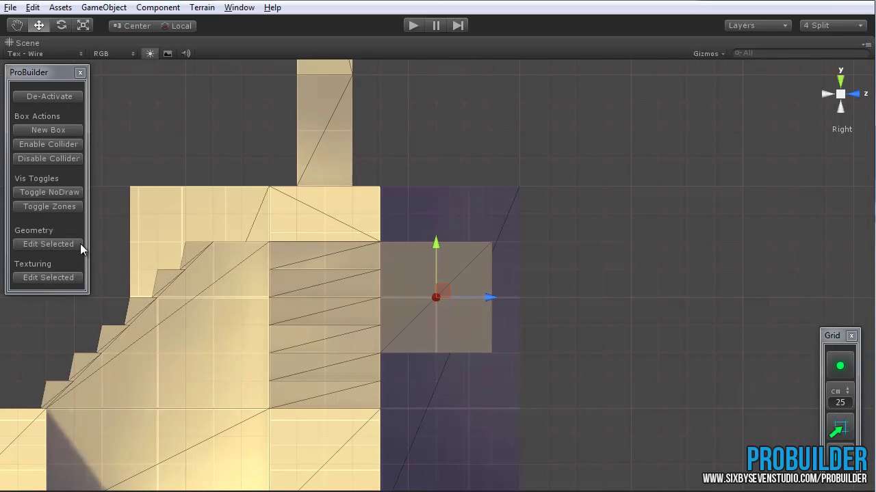
click(50, 241)
drag(596, 182, 457, 265)
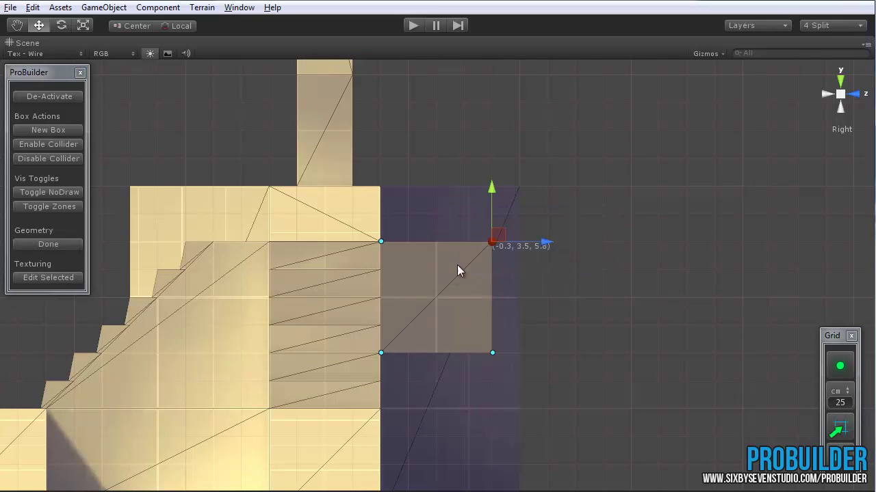
scroll(506, 269, up, 2)
drag(609, 248, 533, 258)
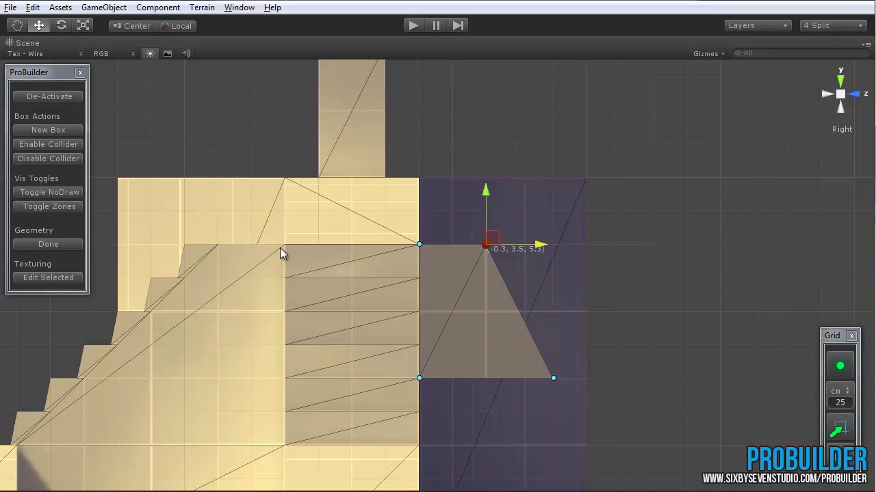
Lower the box's bottom vertices to y 2.0, level with the foot of the stairs.
middle_drag(445, 260, 399, 232)
scroll(454, 239, up, 2)
middle_drag(478, 287, 497, 266)
drag(620, 300, 513, 364)
scroll(498, 375, down, 2)
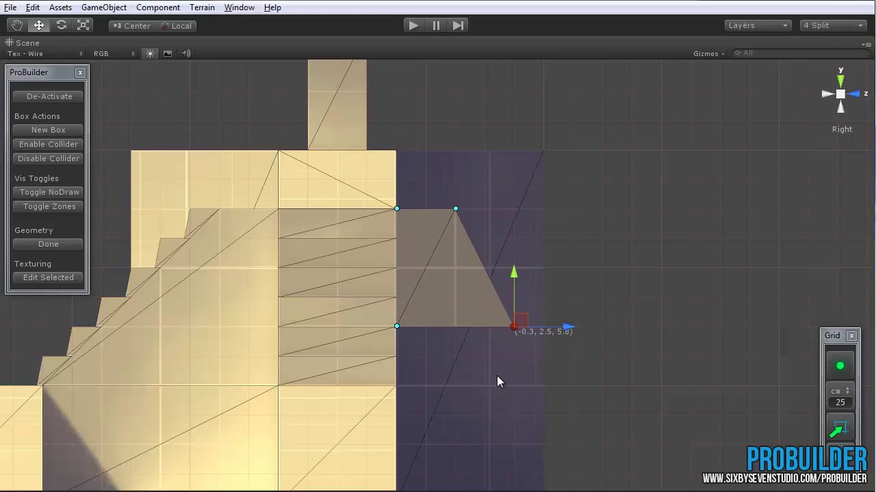
middle_drag(557, 400, 599, 370)
drag(631, 381, 400, 254)
drag(500, 244, 505, 308)
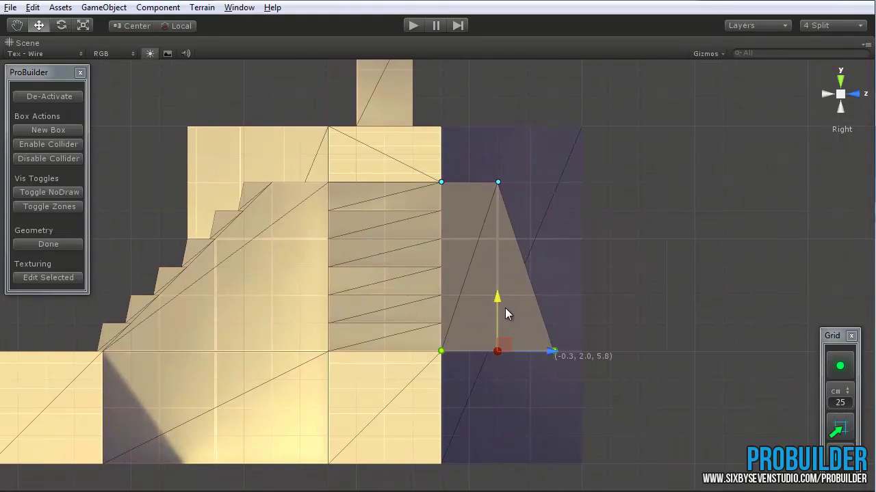
Move the box's bottom outer vertices outward to z 6.5 to form a slope, and finish the geometry edit.
middle_drag(505, 308, 392, 265)
drag(560, 236, 404, 342)
scroll(487, 326, down, 3)
middle_drag(487, 327, 533, 326)
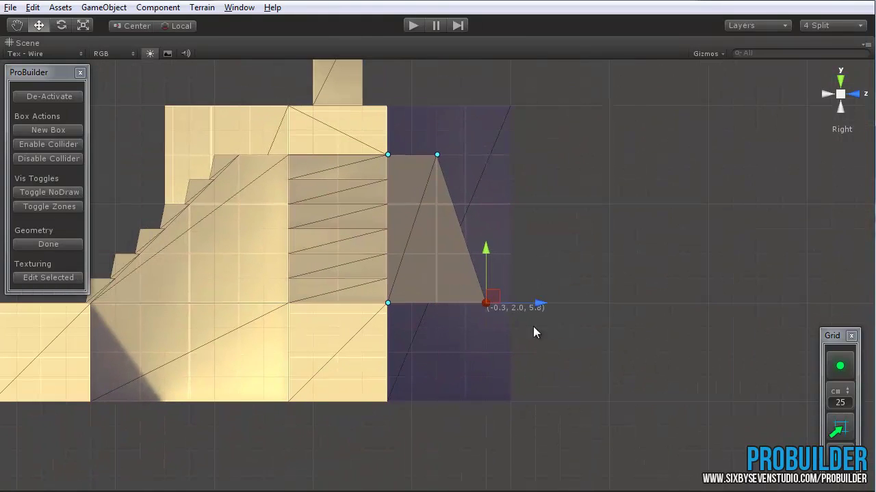
drag(537, 305, 623, 317)
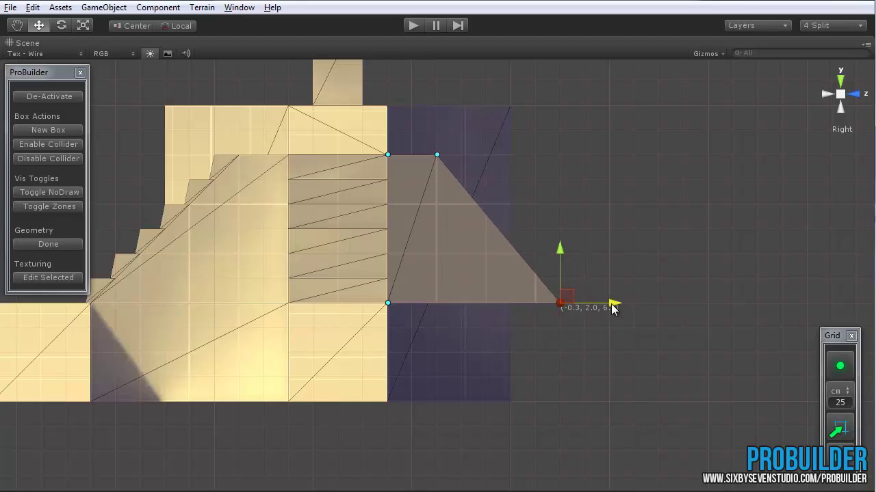
middle_drag(612, 305, 689, 317)
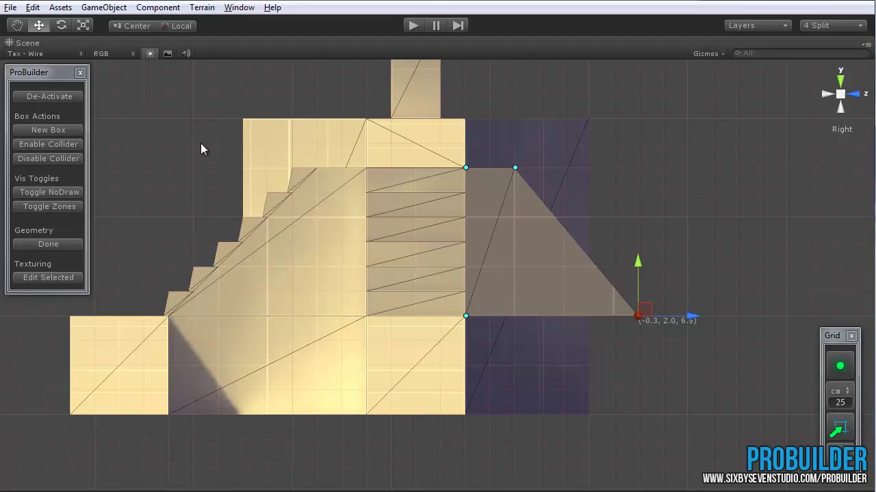
click(63, 242)
Pull the sloped block's bottom outer vertices one more 25 cm grid step outward in the perspective view, and finish editing.
alt+drag(680, 239, 594, 334)
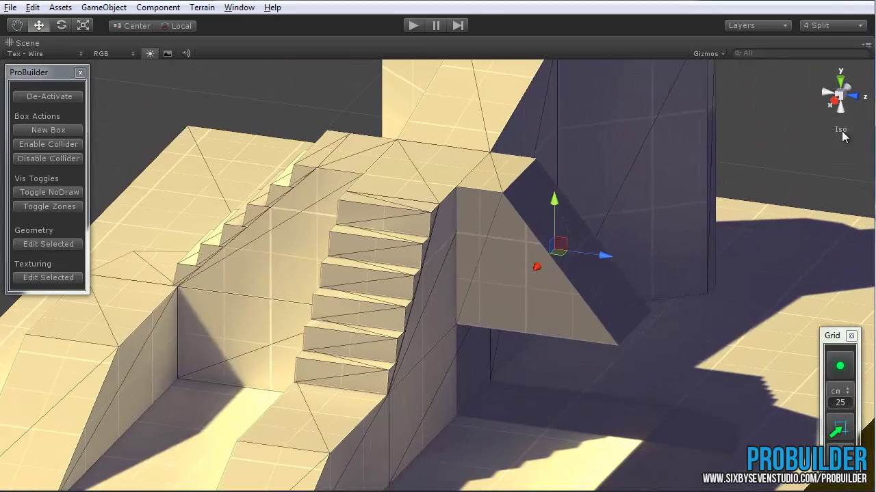
click(842, 100)
alt+drag(658, 197, 507, 287)
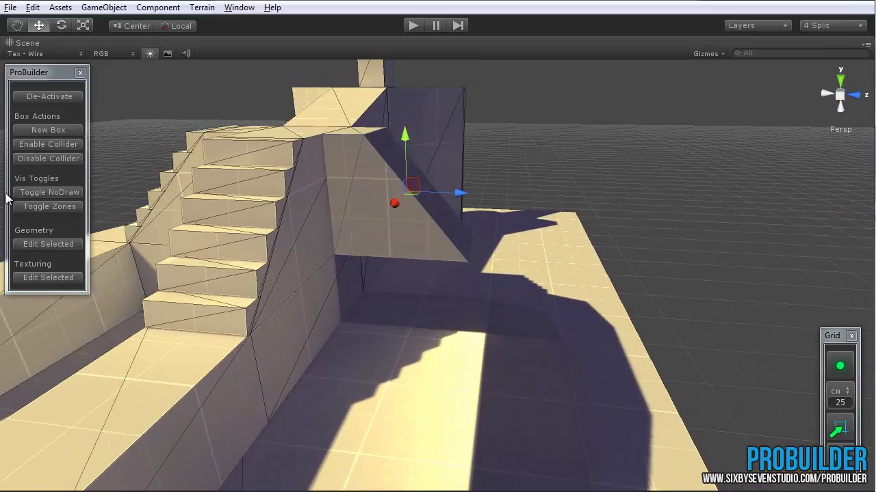
click(43, 246)
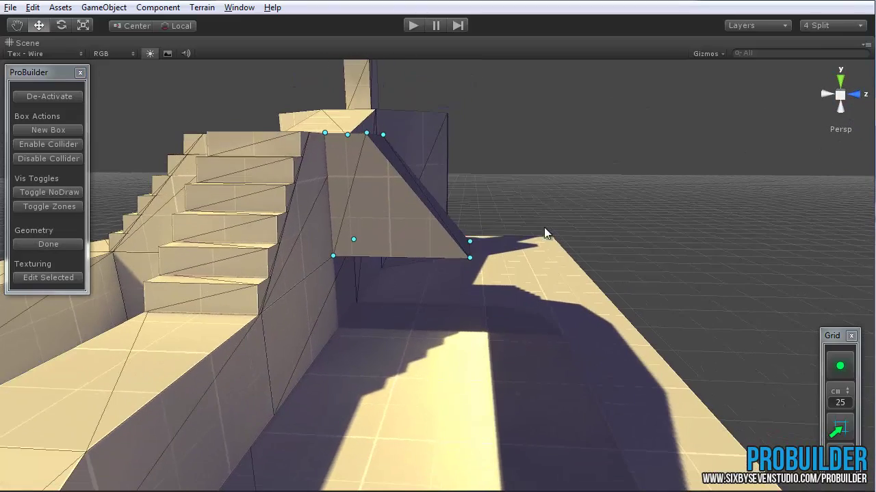
drag(516, 219, 462, 275)
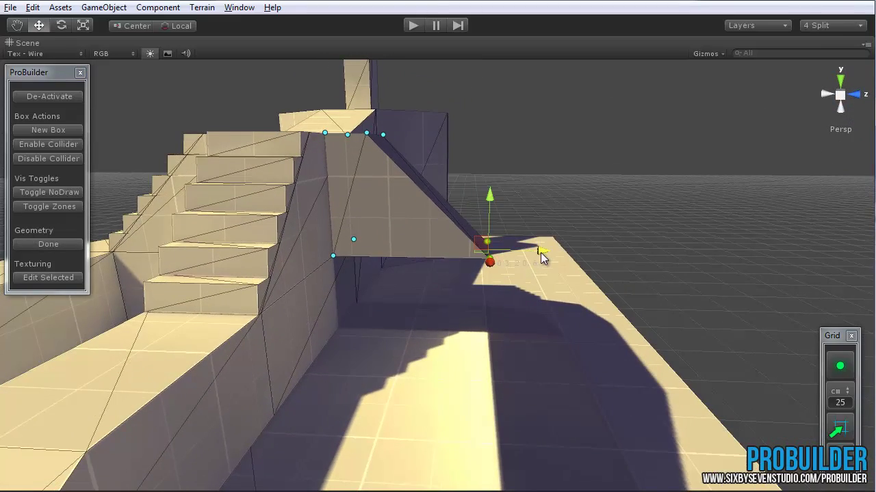
alt+drag(537, 254, 517, 309)
click(48, 244)
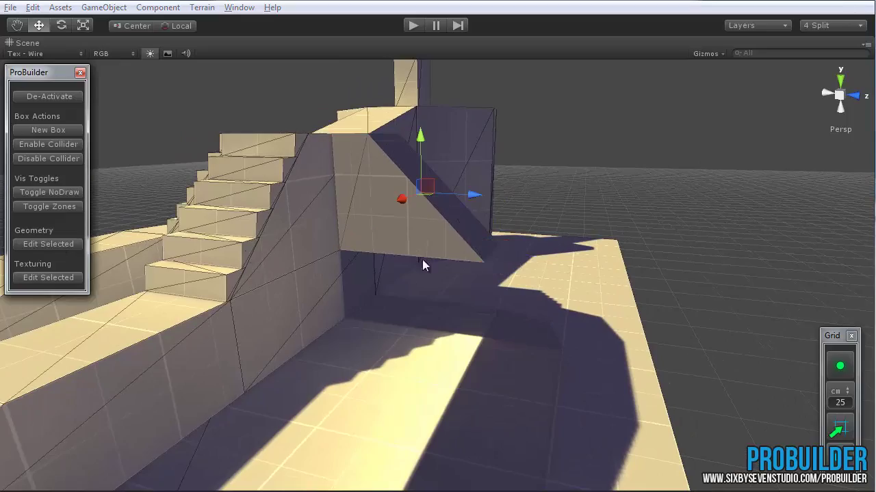
Place a copy of the sloped block directly beneath the original, resting on the floor platform.
alt+drag(422, 259, 523, 132)
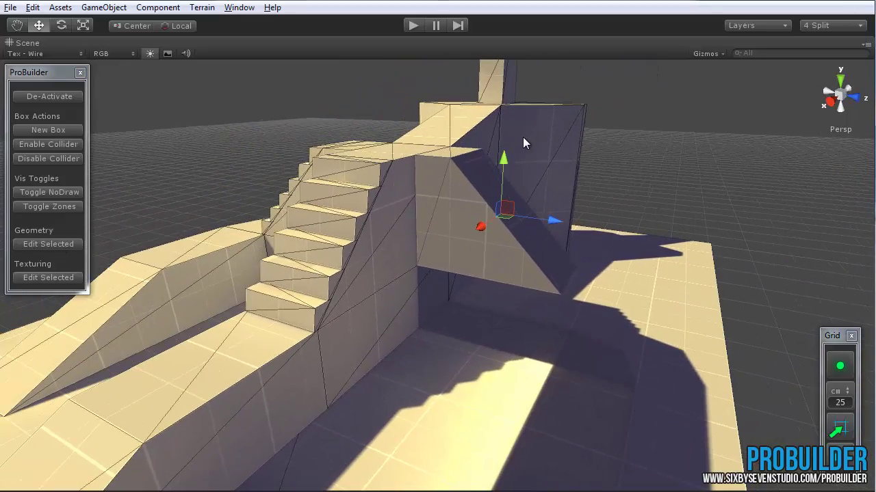
alt+drag(528, 270, 430, 228)
alt+drag(401, 179, 418, 183)
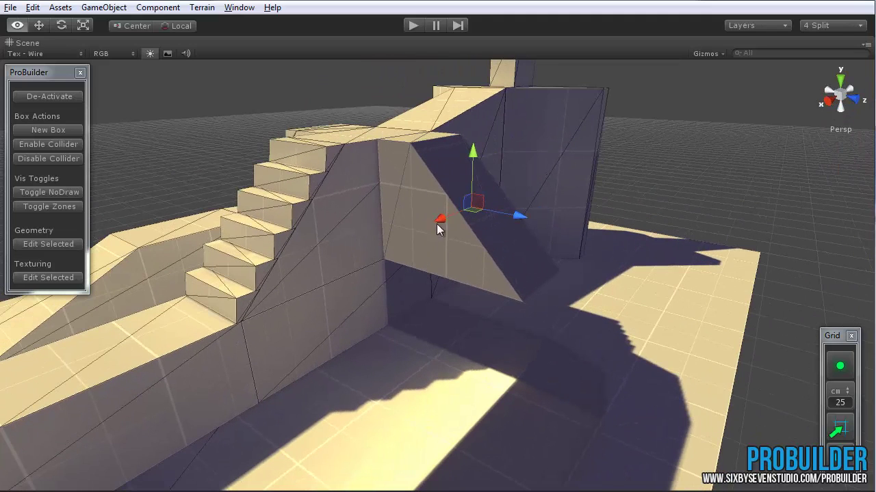
drag(474, 152, 508, 285)
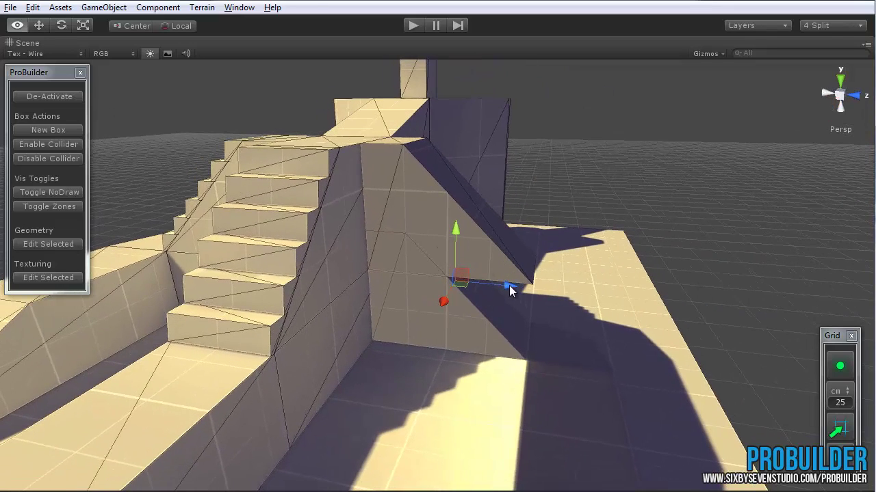
Lower the copy's top vertices to y 2.0 and move its upper outer vertices out to the bottom edge of the slope above.
click(63, 242)
alt+drag(380, 296, 398, 259)
drag(558, 147, 330, 249)
drag(390, 186, 391, 220)
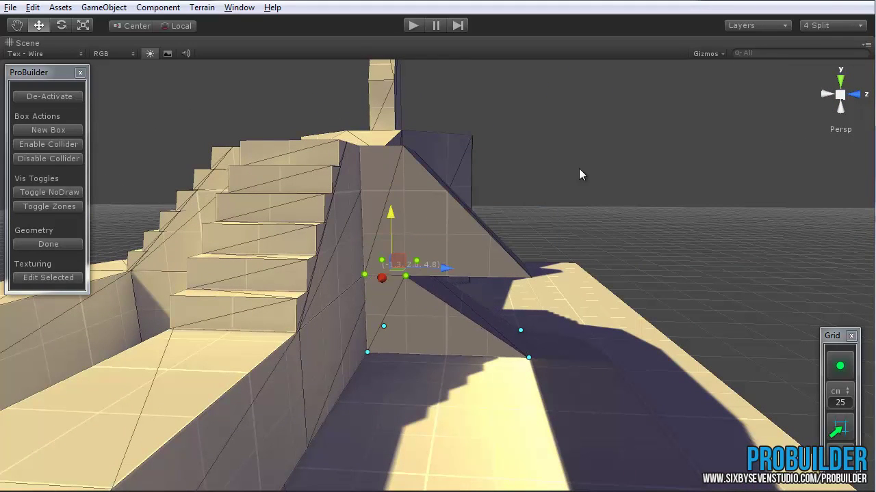
drag(588, 161, 401, 286)
drag(465, 268, 388, 253)
click(53, 244)
alt+drag(506, 291, 483, 323)
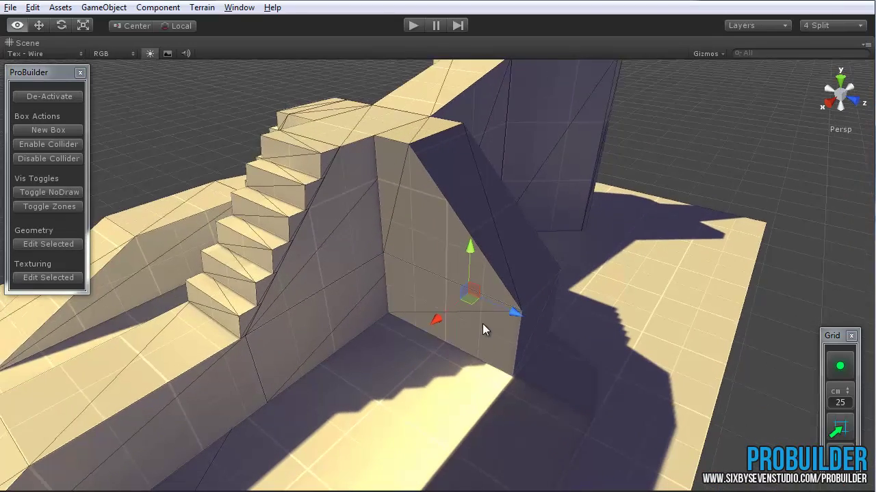
Place a copy of the base block against its outer end and pull the copy's outer vertices in to z 7.8.
middle_drag(553, 321, 528, 287)
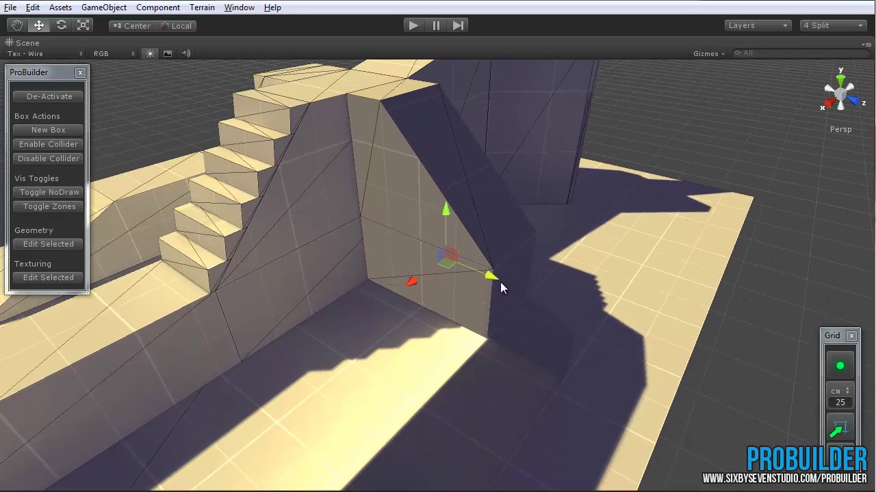
drag(500, 287, 602, 321)
click(49, 244)
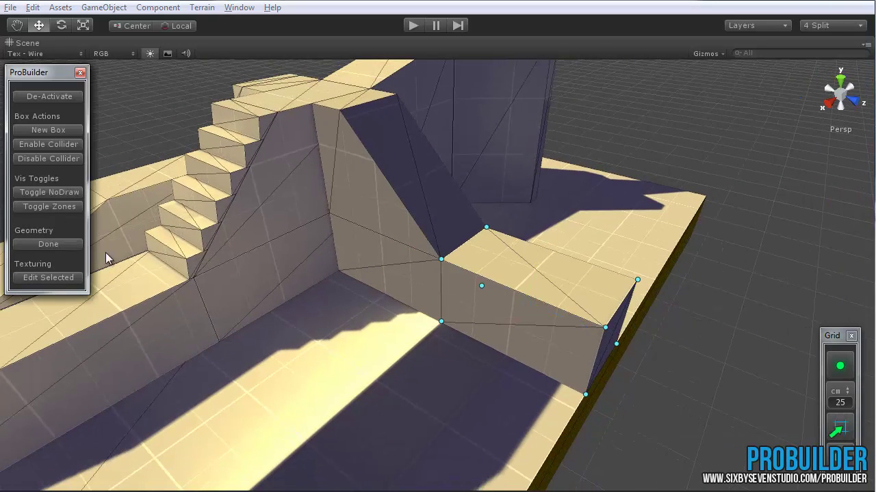
alt+drag(426, 292, 577, 244)
drag(777, 213, 572, 424)
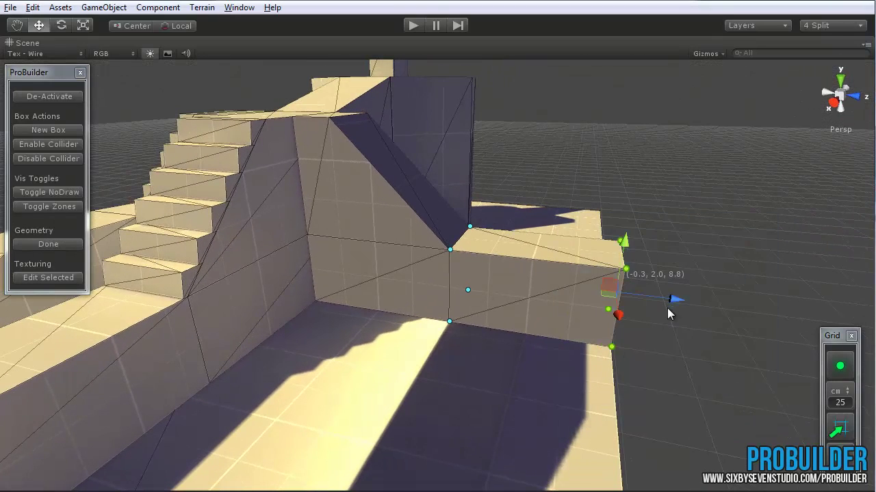
drag(668, 309, 583, 303)
Pull the end block's far outer corner vertices inward to angle its outer face, and finish editing.
alt+drag(726, 282, 608, 256)
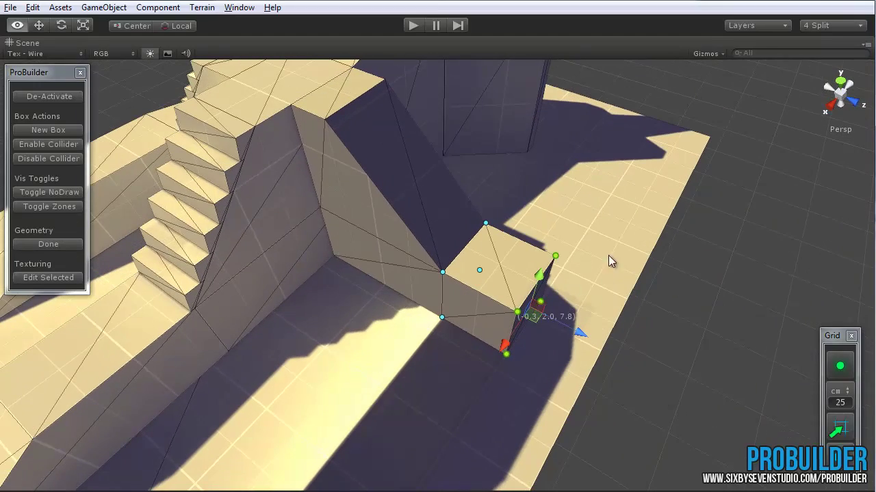
alt+drag(579, 329, 558, 313)
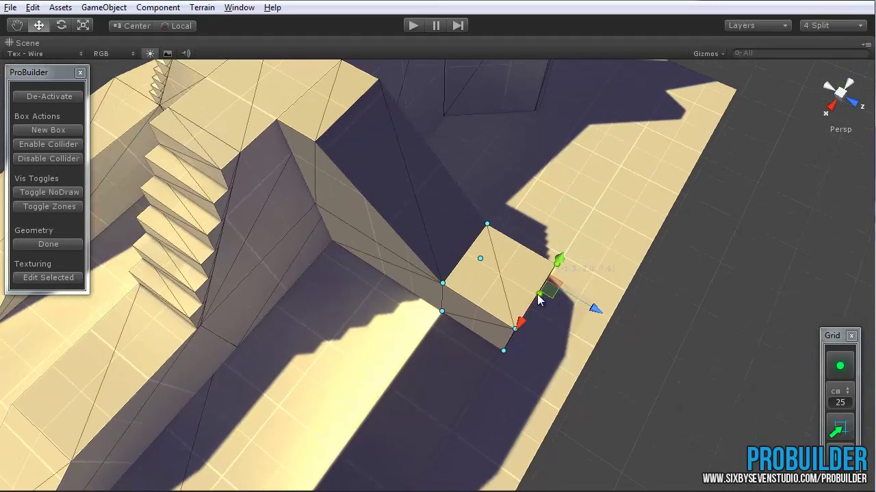
alt+drag(489, 286, 254, 187)
click(57, 247)
alt+drag(583, 296, 428, 296)
key(ctrl+d)
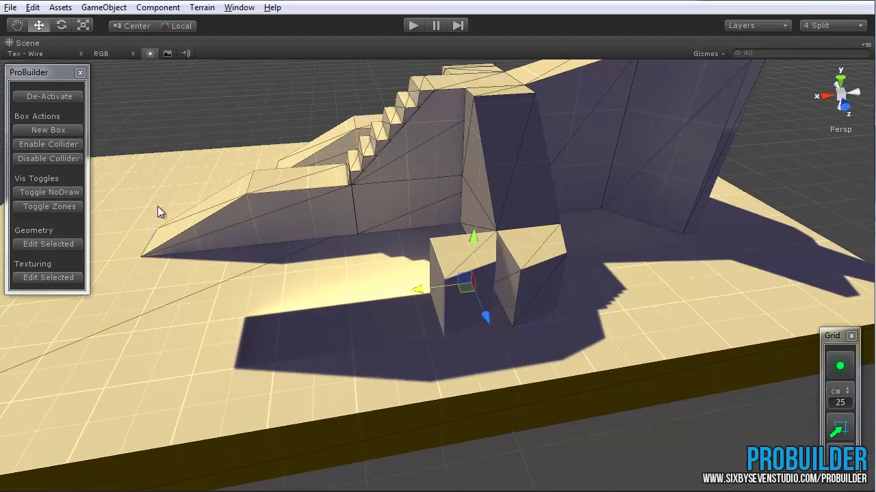
alt+drag(294, 312, 532, 260)
scroll(469, 342, up, 3)
key(Delete)
click(532, 257)
Create a new box and place it flush beside the angled end block with their top faces level.
alt+drag(637, 406, 560, 378)
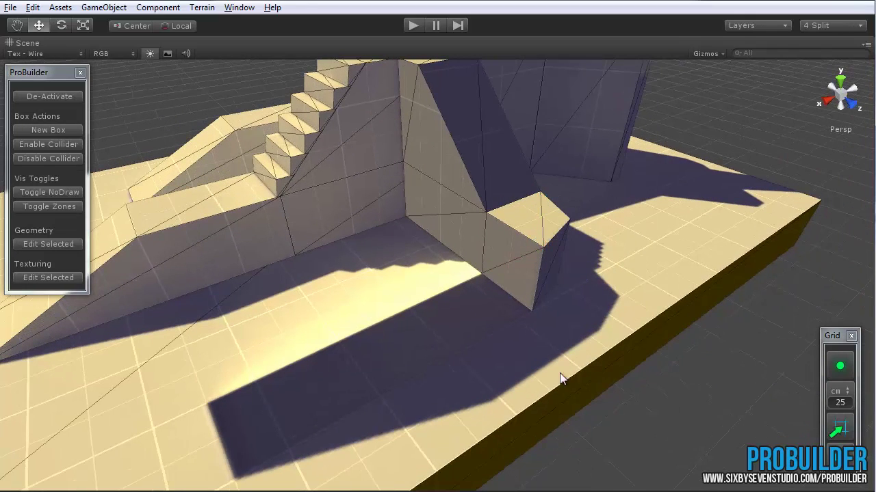
click(62, 132)
drag(433, 284, 483, 333)
drag(493, 286, 499, 236)
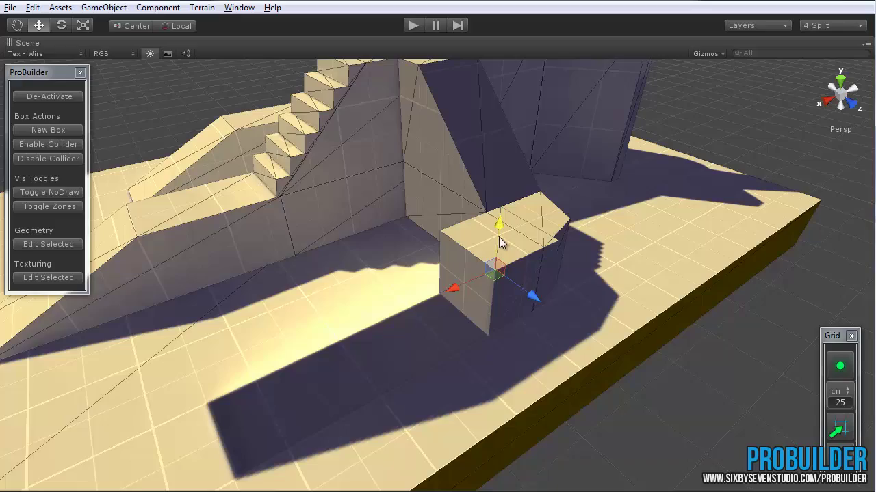
alt+drag(643, 277, 533, 301)
drag(472, 301, 385, 249)
Edit the new box's geometry by adjusting the vertices at its free end.
alt+drag(368, 306, 445, 354)
alt+drag(443, 395, 561, 385)
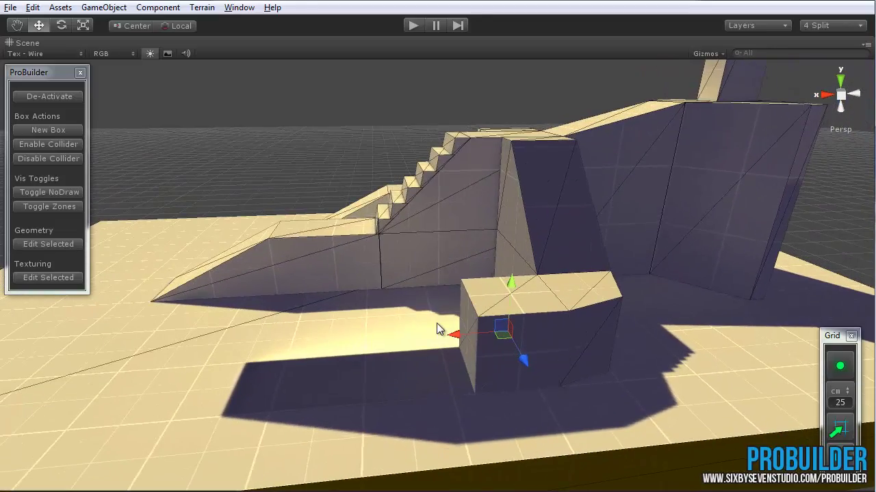
alt+drag(437, 323, 540, 366)
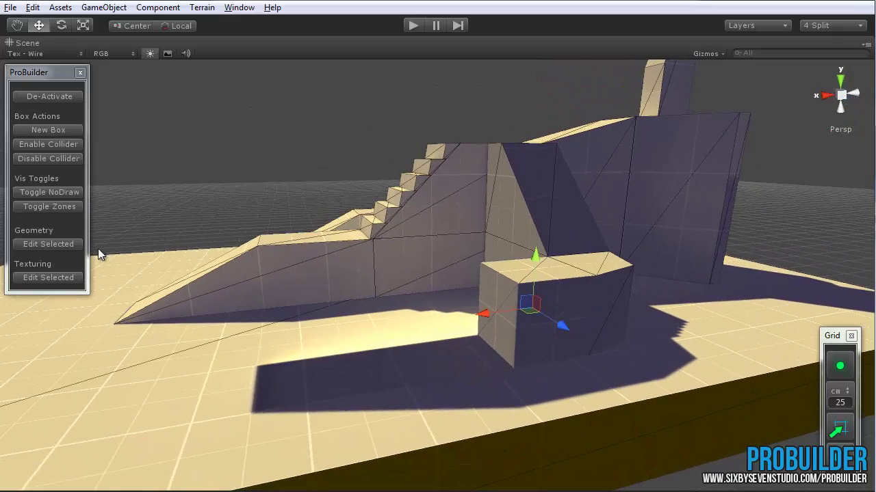
click(65, 244)
click(502, 306)
alt+drag(471, 372, 532, 413)
drag(549, 327, 421, 279)
drag(299, 241, 637, 294)
click(65, 244)
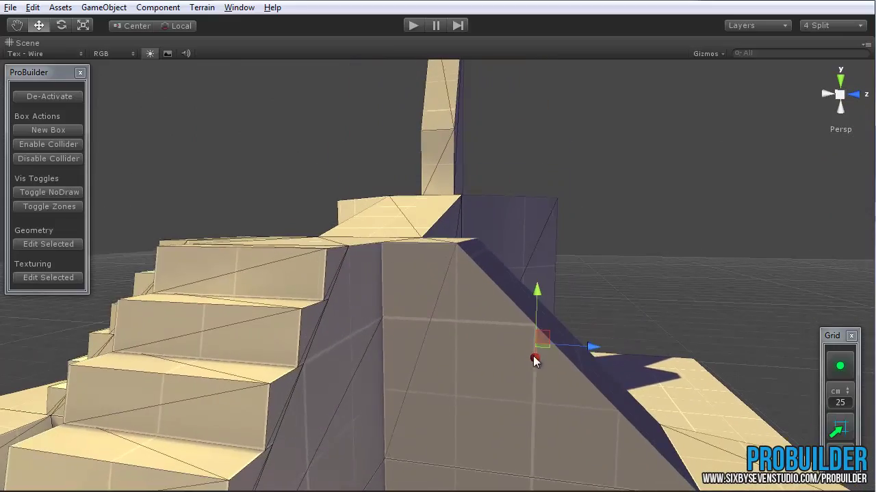
Place a copy of the upper sloped block outward in the right-side view so its inner side sits at z 5.3.
scroll(664, 381, down, 3)
alt+drag(701, 184, 593, 233)
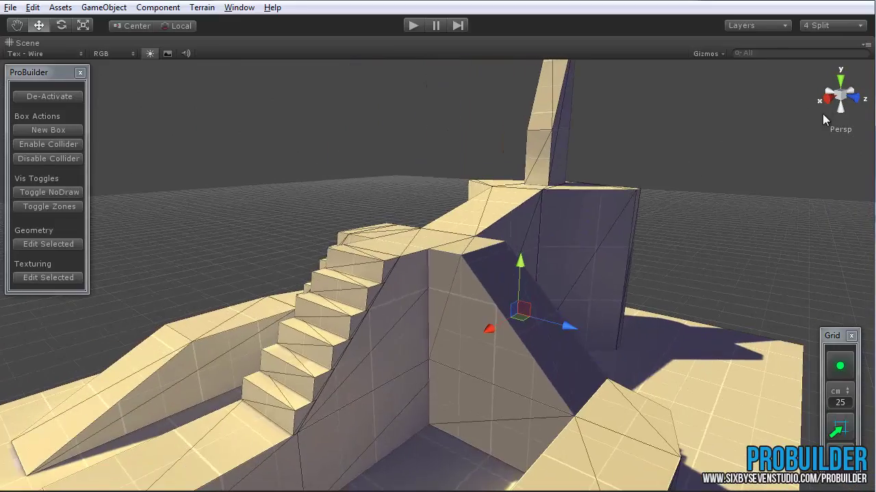
click(826, 101)
scroll(533, 321, up, 3)
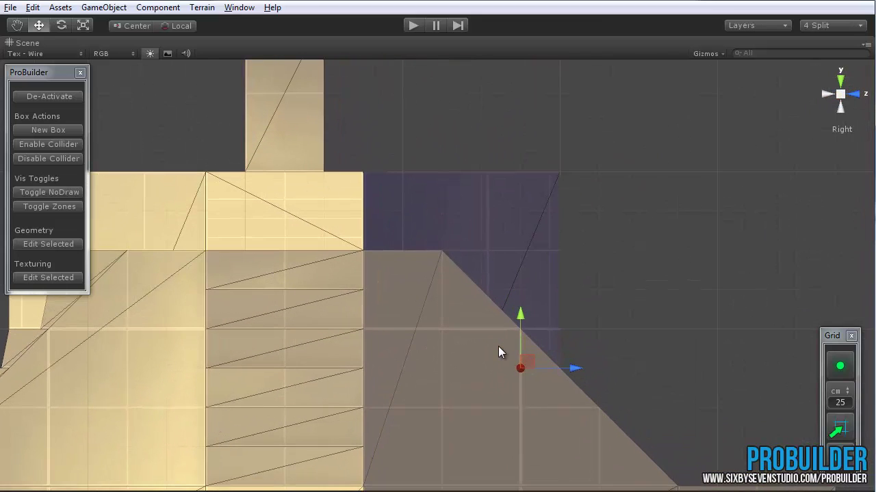
middle_drag(493, 346, 489, 301)
middle_drag(401, 301, 514, 321)
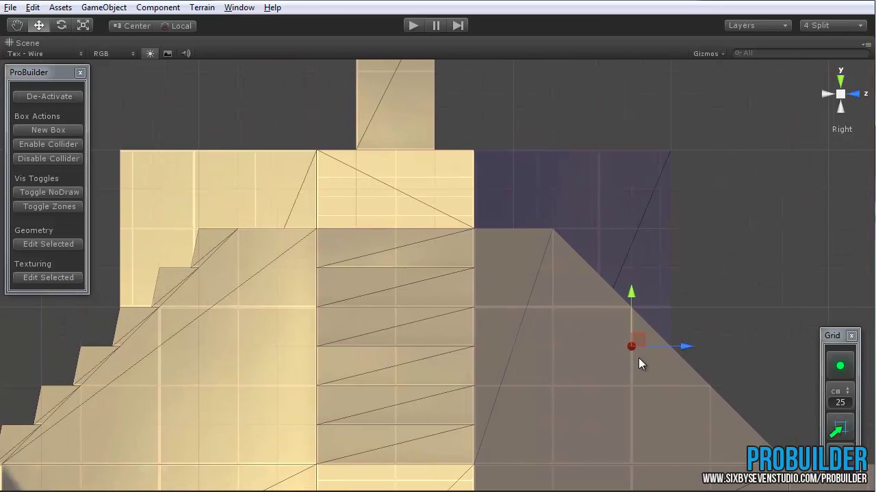
middle_drag(638, 358, 448, 324)
scroll(474, 346, down, 4)
drag(447, 284, 546, 212)
middle_drag(546, 211, 590, 264)
drag(590, 264, 545, 346)
Edit the copied sloped block and raise its bottom vertices to y 3.3, just below the landing's top.
click(69, 248)
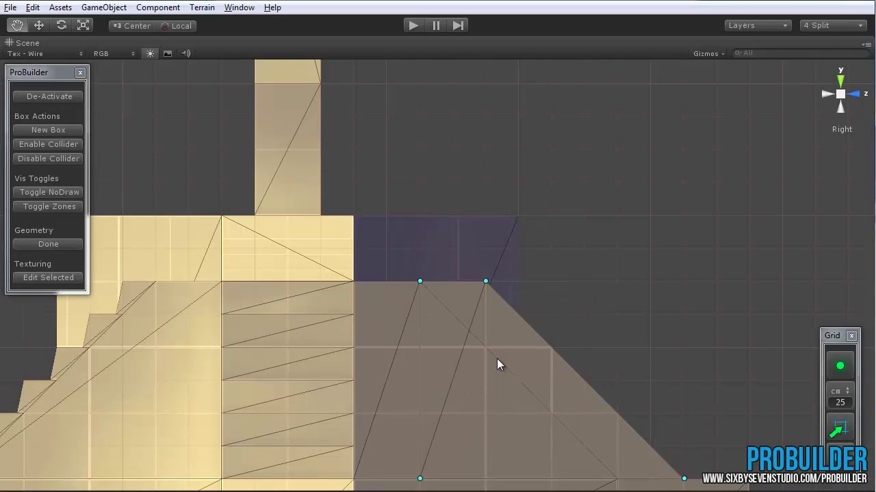
middle_drag(498, 364, 483, 275)
drag(372, 353, 780, 436)
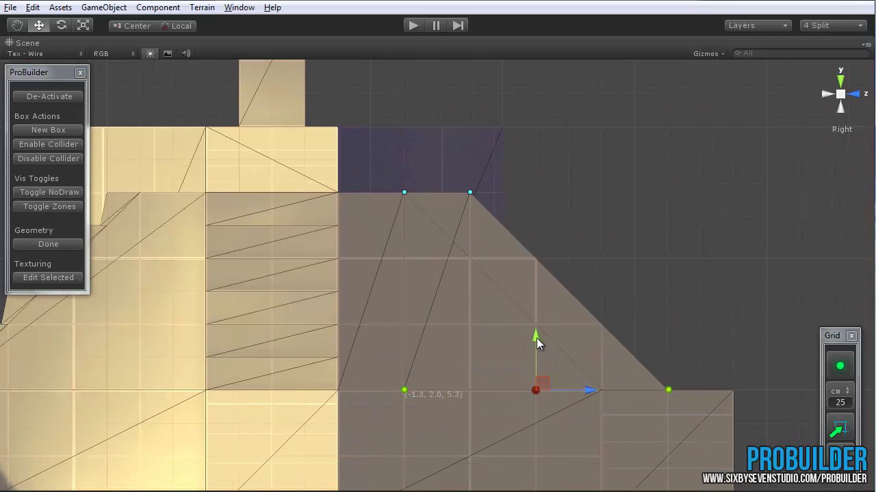
drag(537, 342, 537, 180)
middle_drag(490, 254, 545, 274)
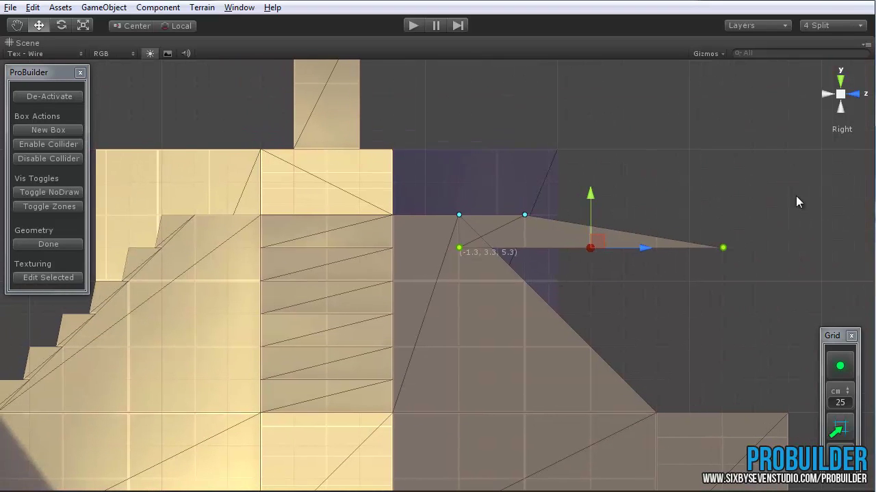
Move the copied block's outer bottom vertices to z 5.8 and its inner bottom vertices outward onto the slope, and finish the geometry edit.
drag(796, 196, 690, 289)
drag(783, 247, 581, 270)
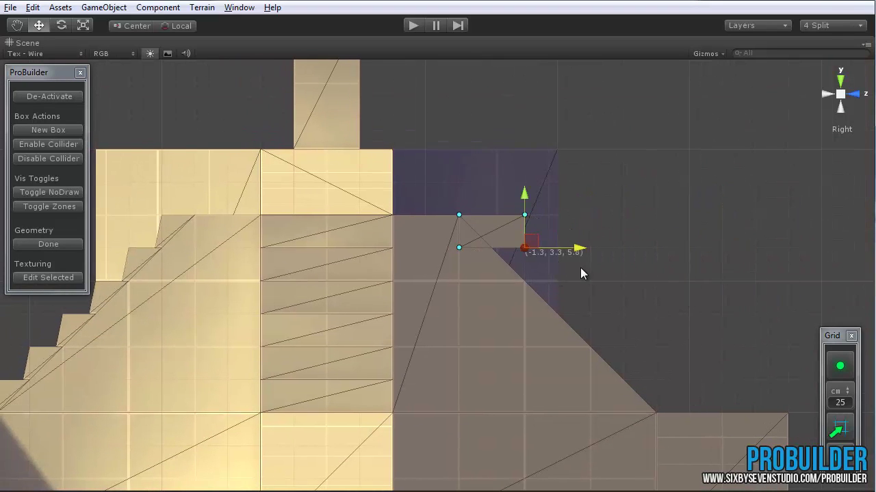
click(459, 248)
drag(501, 250, 545, 250)
middle_drag(473, 313, 505, 327)
click(69, 244)
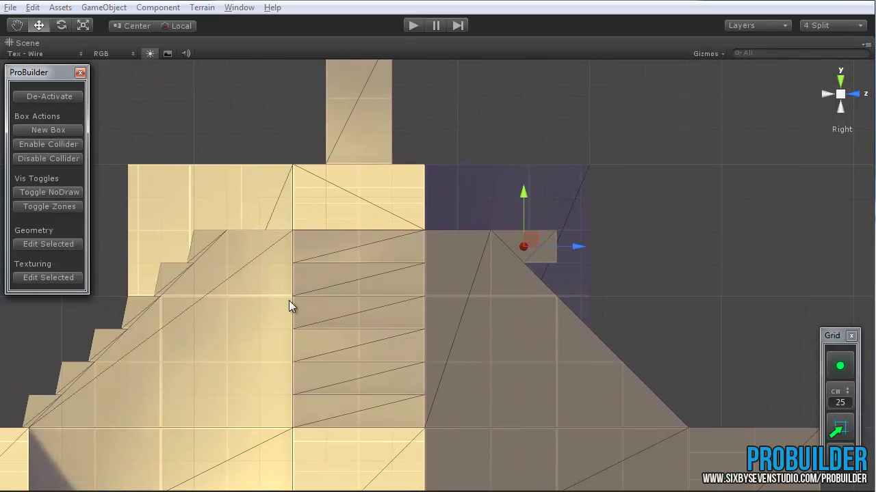
Place five copies of the reshaped step diagonally down the slope, one grid increment apart, to form a staircase reaching the lower block.
middle_drag(572, 269, 506, 253)
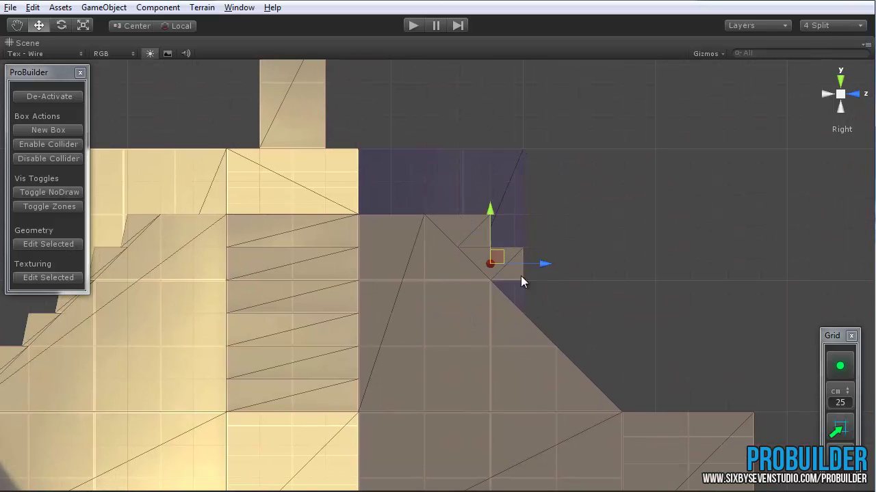
drag(521, 276, 629, 383)
key(ctrl+d)
key(ctrl+d)
key(ctrl+d)
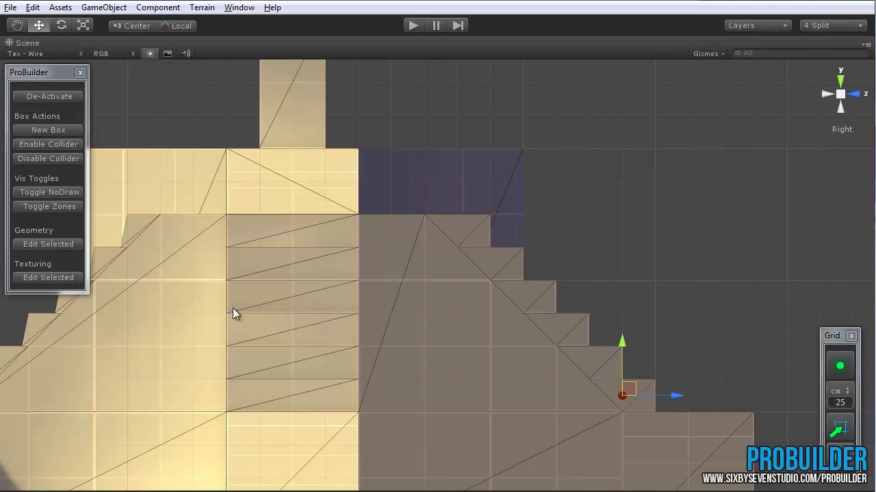
Examine the new staircase in perspective from several angles, including where its lowest step meets the block below.
alt+drag(563, 284, 423, 281)
click(841, 95)
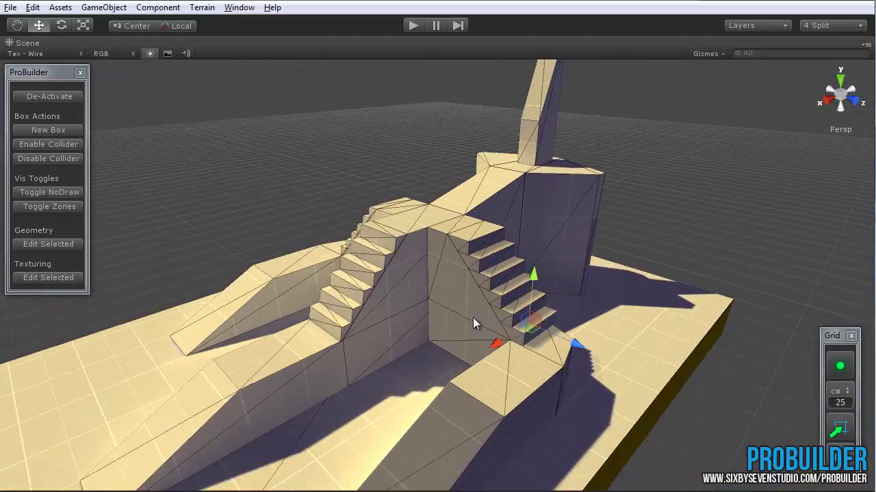
alt+drag(473, 317, 498, 245)
alt+drag(422, 322, 388, 299)
scroll(463, 324, up, 5)
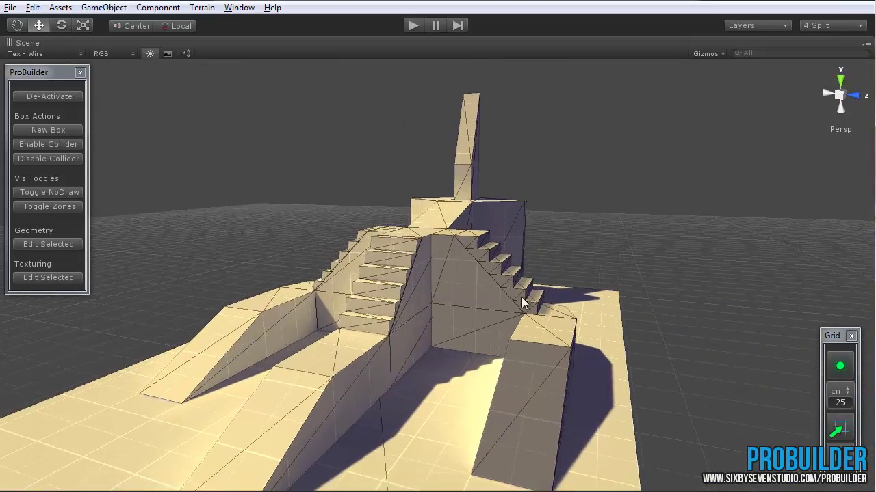
scroll(504, 313, up, 4)
scroll(505, 316, down, 4)
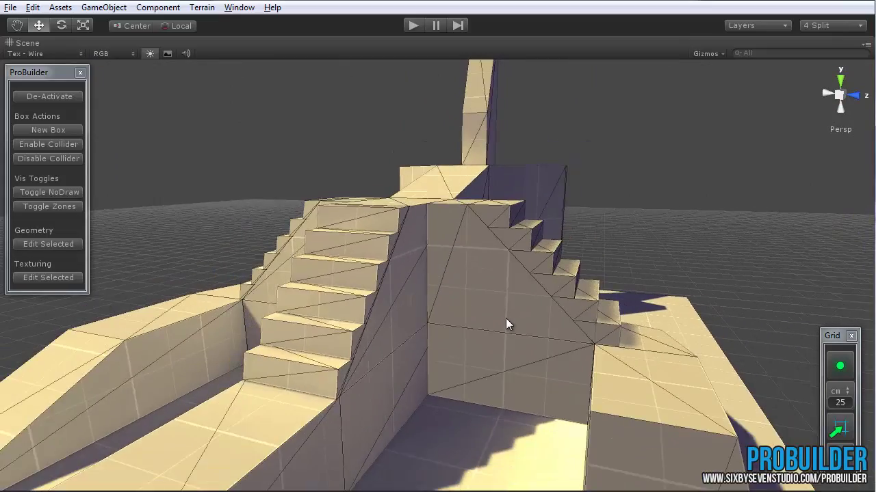
alt+drag(513, 318, 259, 303)
middle_drag(441, 387, 456, 322)
scroll(482, 336, up, 3)
alt+drag(602, 370, 504, 365)
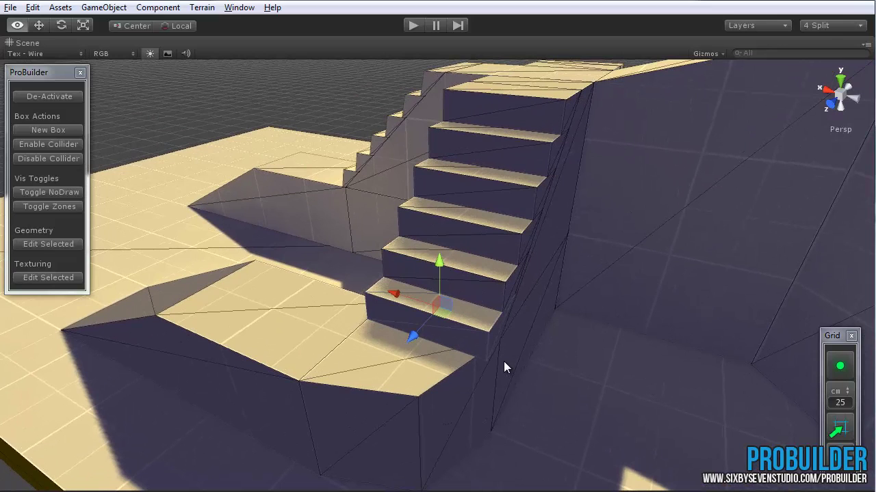
click(48, 244)
alt+drag(548, 322, 571, 312)
drag(637, 251, 514, 383)
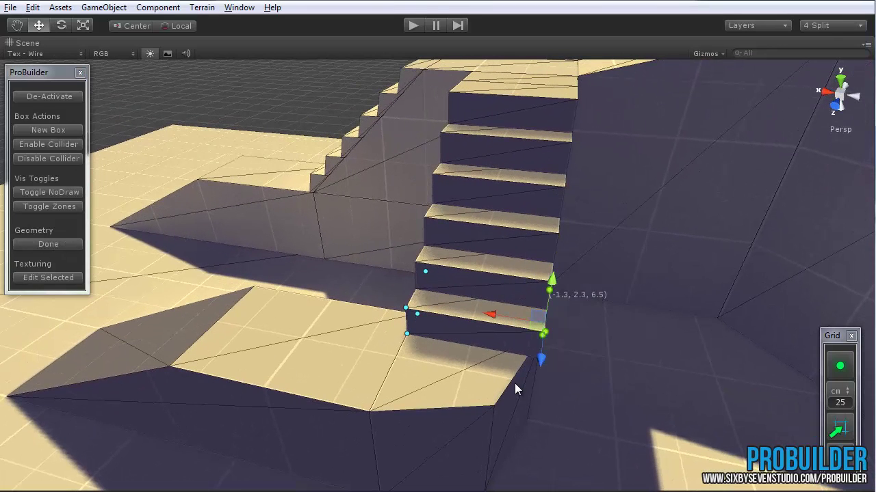
drag(504, 318, 475, 314)
key(ctrl+z)
click(451, 378)
click(48, 247)
Edit the block below the staircase and move its outer corner vertices along the x axis toward the tower block to extend that end.
click(408, 388)
key(f)
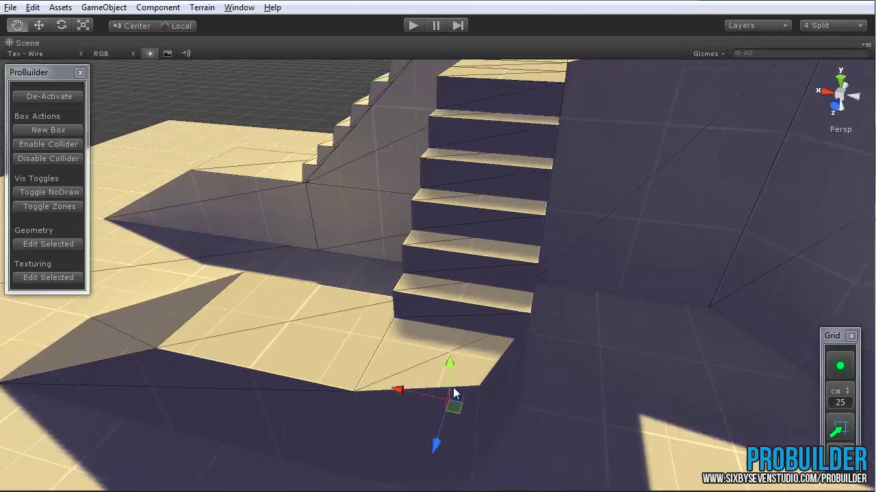
click(57, 246)
alt+drag(385, 302, 410, 372)
drag(493, 457, 436, 367)
drag(401, 389, 547, 350)
click(68, 244)
Examine the whole level in perspective, checking the ramps, both staircases, the landing and the tower block.
alt+drag(194, 260, 507, 292)
scroll(458, 284, down, 12)
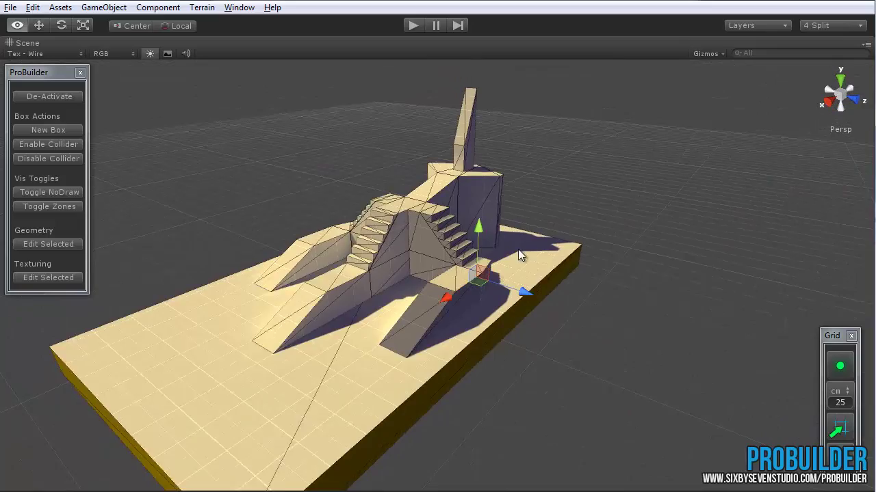
alt+drag(517, 255, 494, 234)
middle_drag(494, 234, 523, 260)
scroll(524, 260, up, 4)
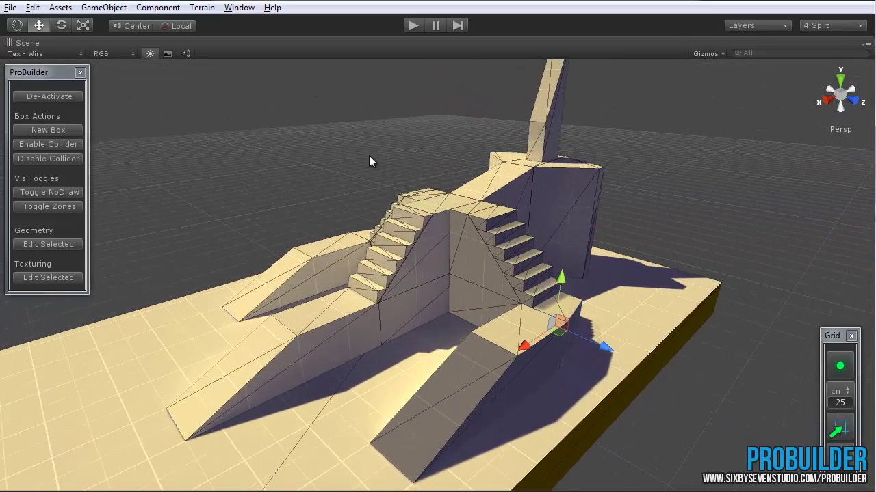
scroll(387, 185, up, 2)
mouse_move(486, 252)
alt+mouse_down()
mouse_move(577, 238)
mouse_move(477, 258)
alt+mouse_up()
scroll(467, 272, down, 2)
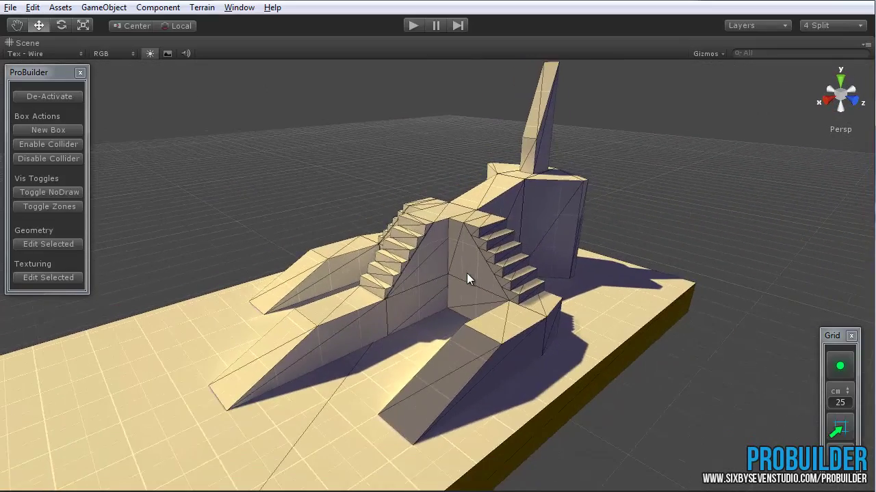
middle_drag(466, 273, 492, 261)
scroll(496, 258, down, 4)
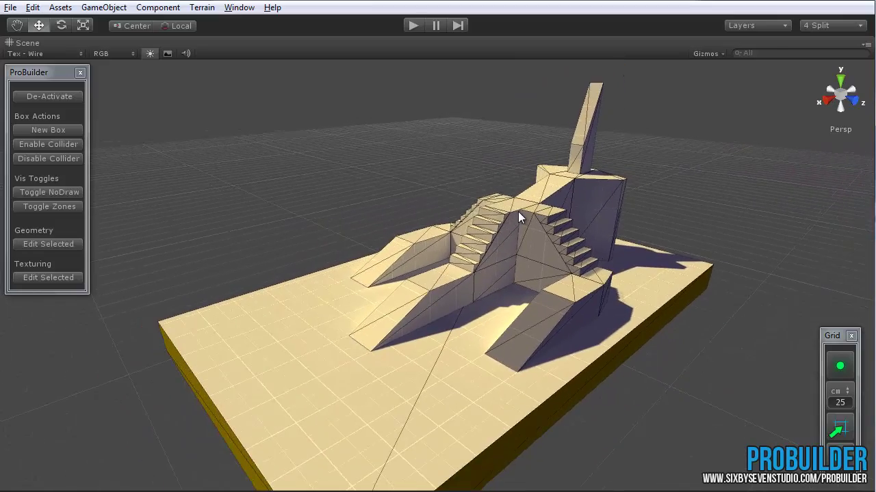
alt+drag(518, 217, 405, 468)
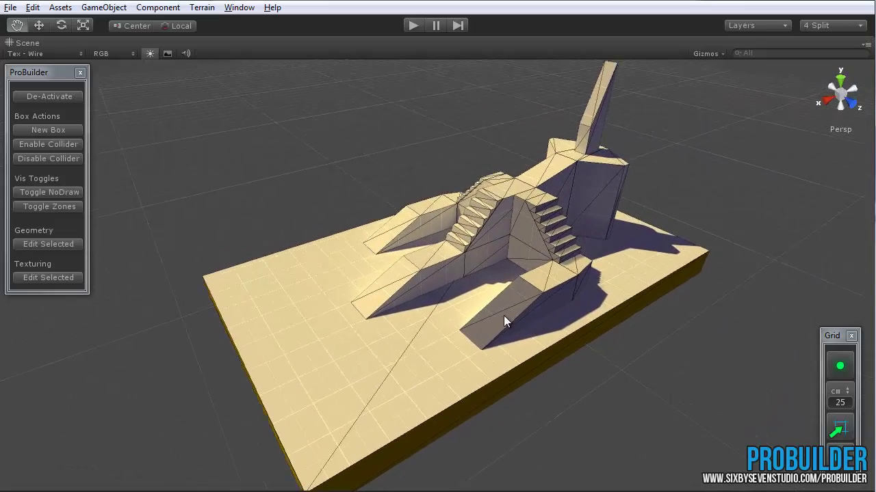
alt+drag(499, 317, 536, 266)
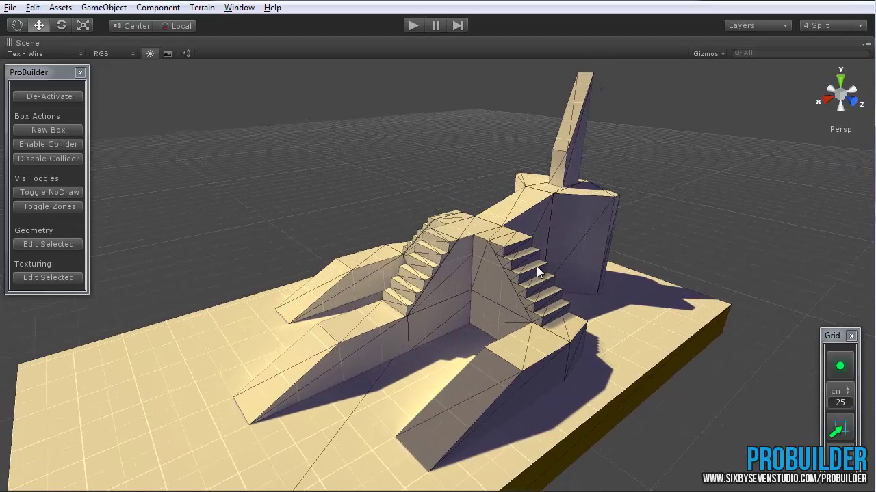
alt+drag(422, 282, 430, 272)
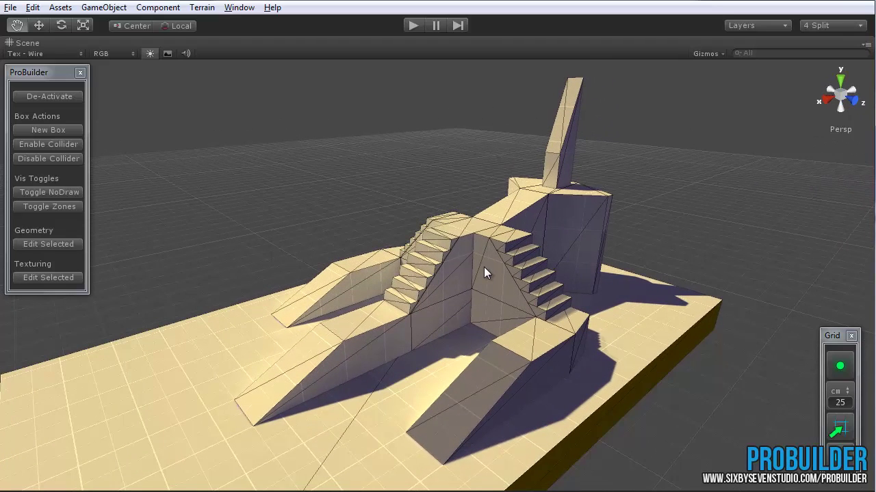